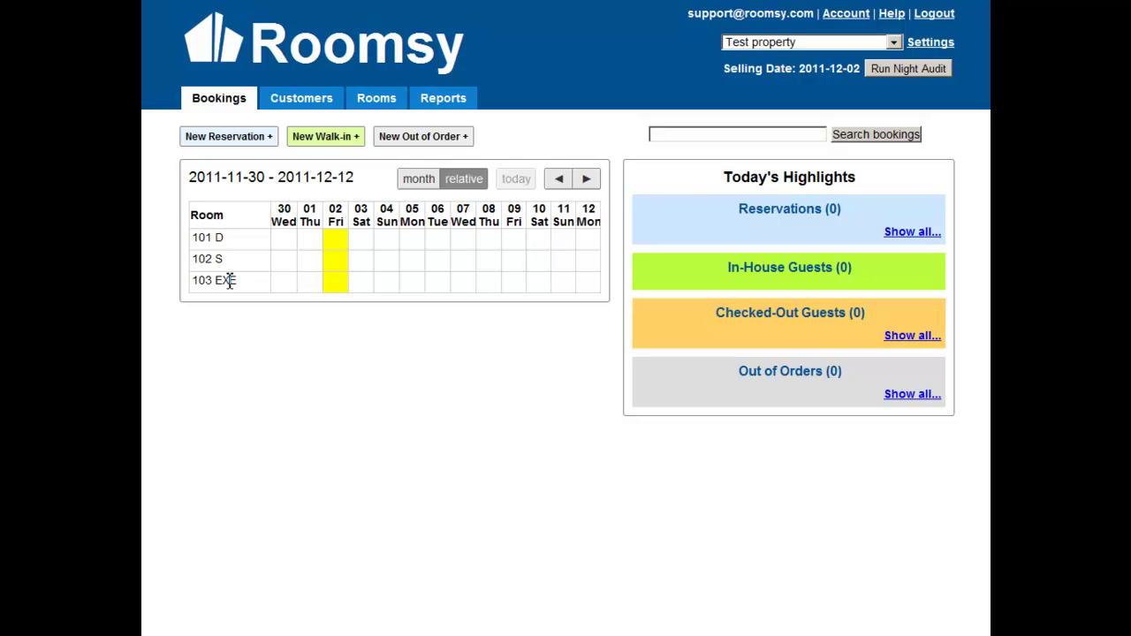
# Start a new reservation from 2 to 3 December 2011
pyautogui.click(229, 137)
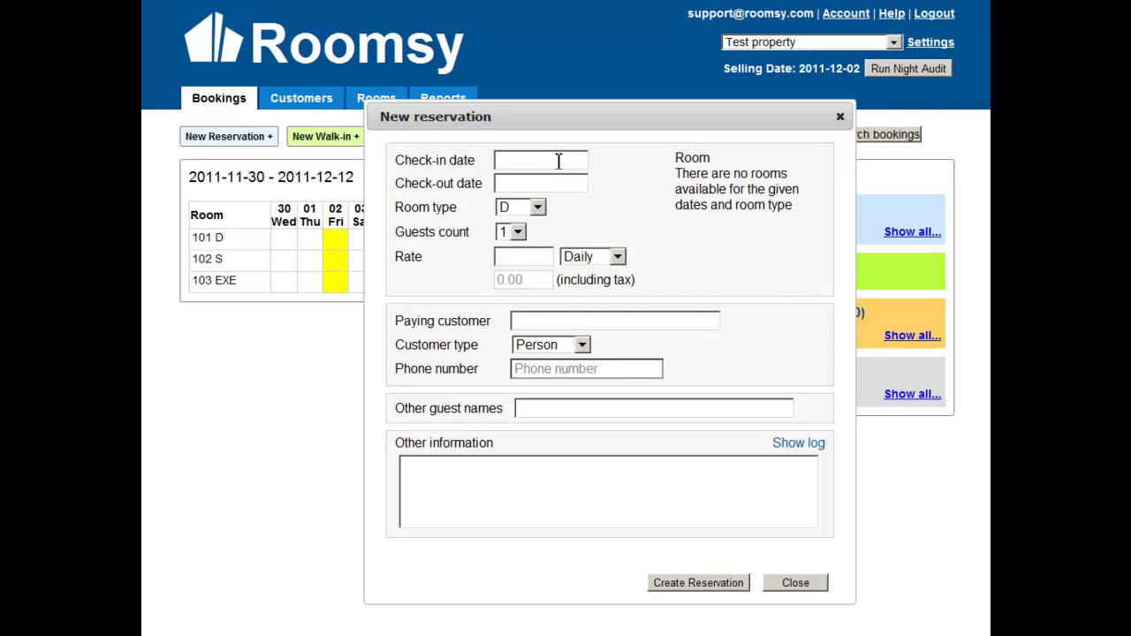
pyautogui.click(558, 160)
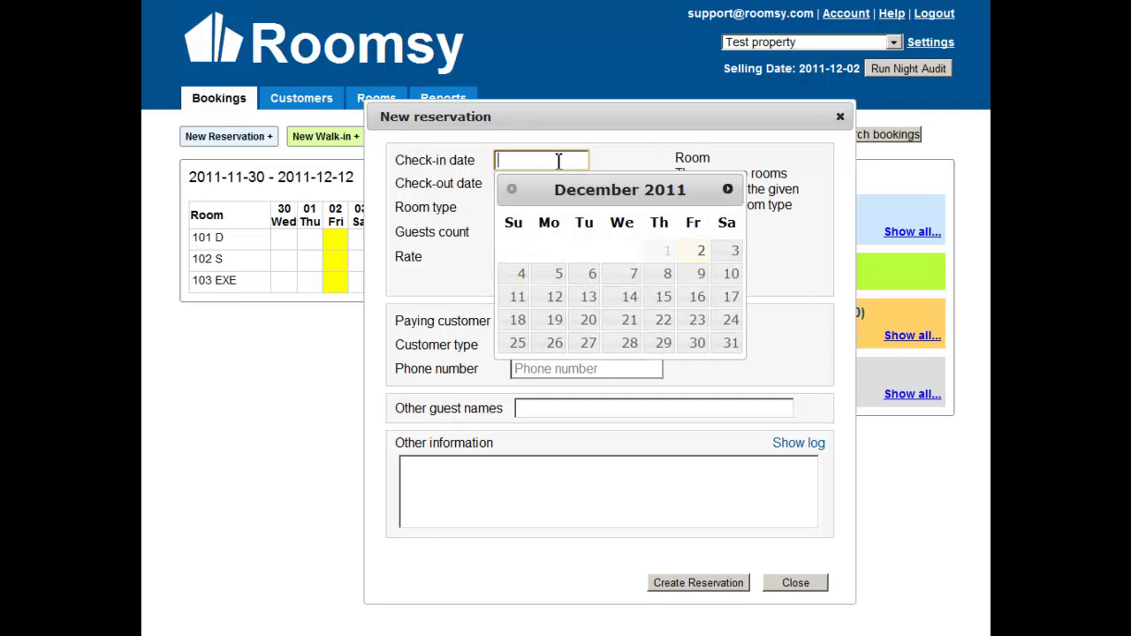
pyautogui.click(690, 254)
pyautogui.click(526, 186)
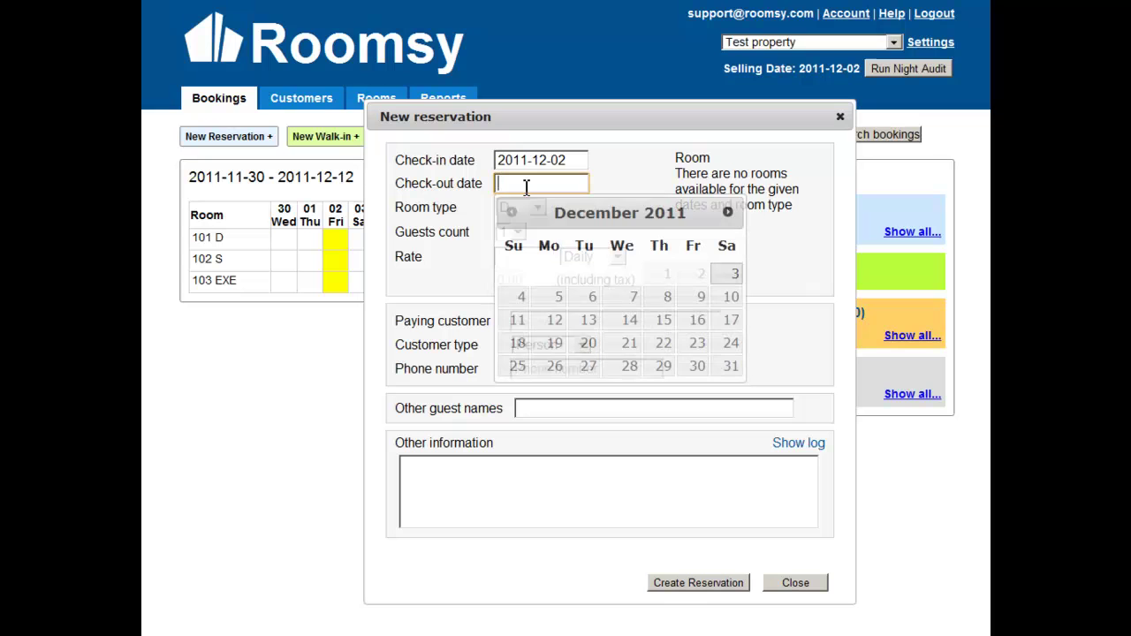
pyautogui.click(734, 275)
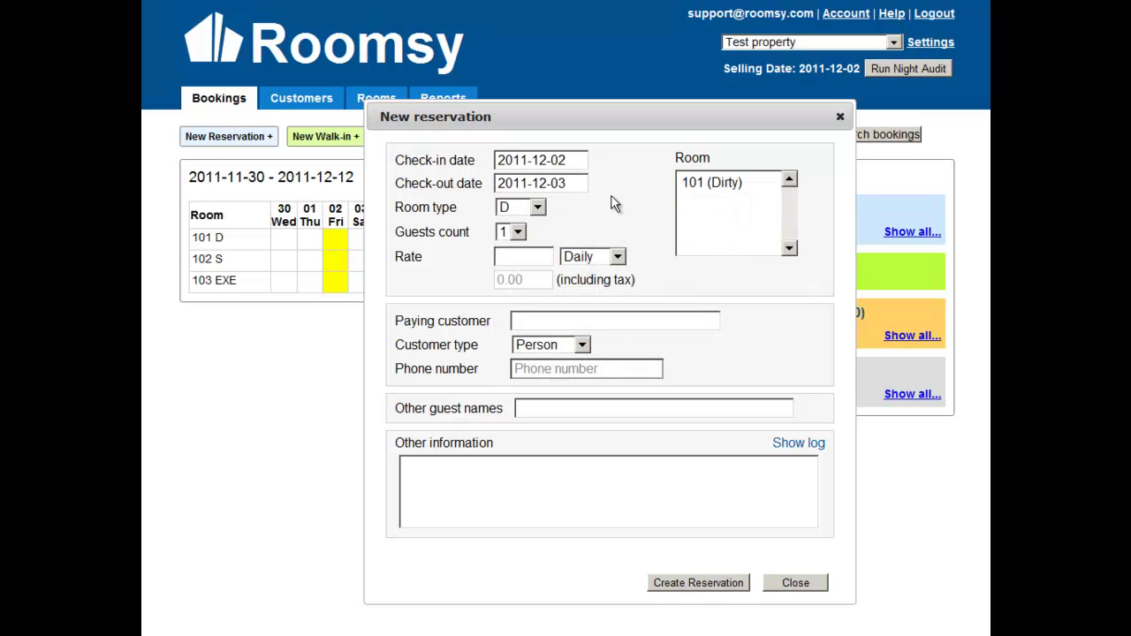
# Change the room type to EXE and assign room 103
pyautogui.click(692, 189)
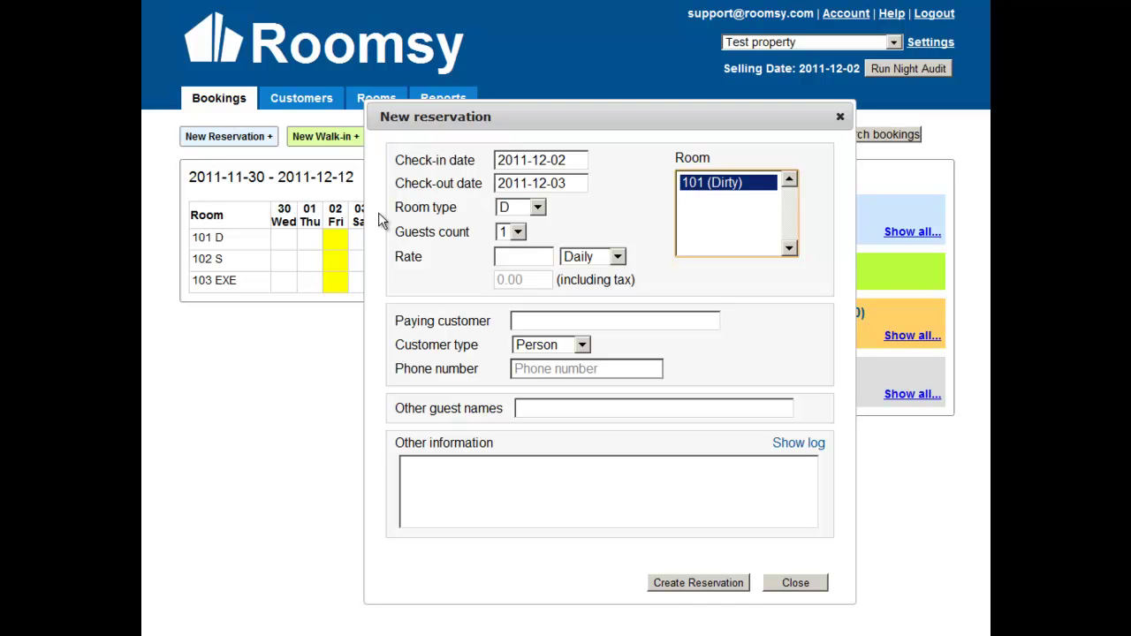
pyautogui.click(535, 210)
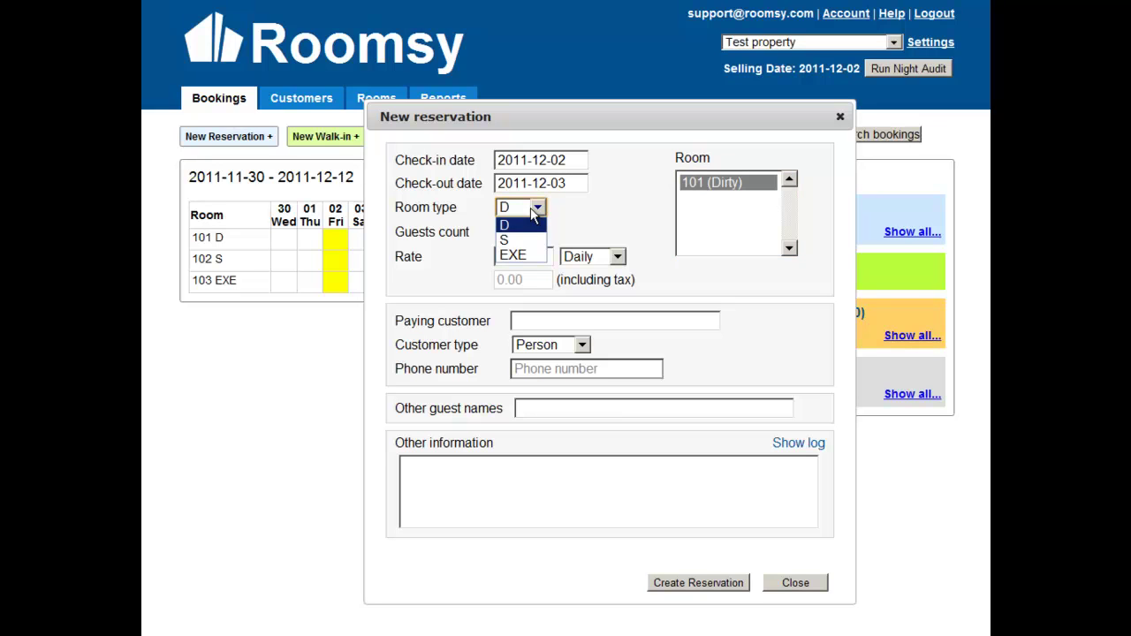
pyautogui.click(524, 257)
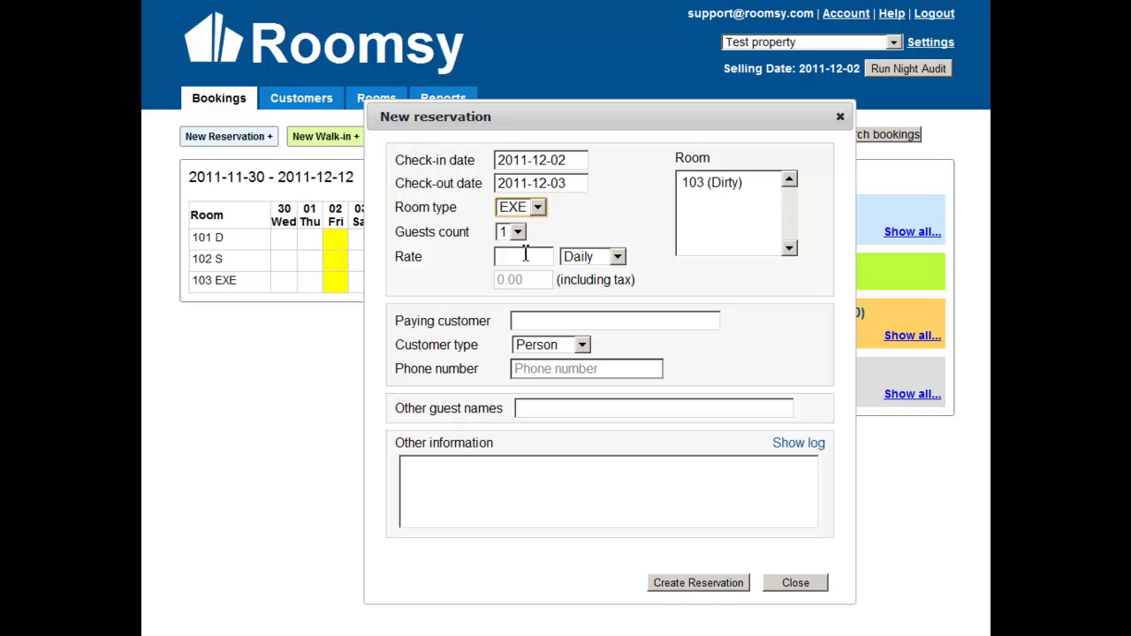
pyautogui.click(707, 189)
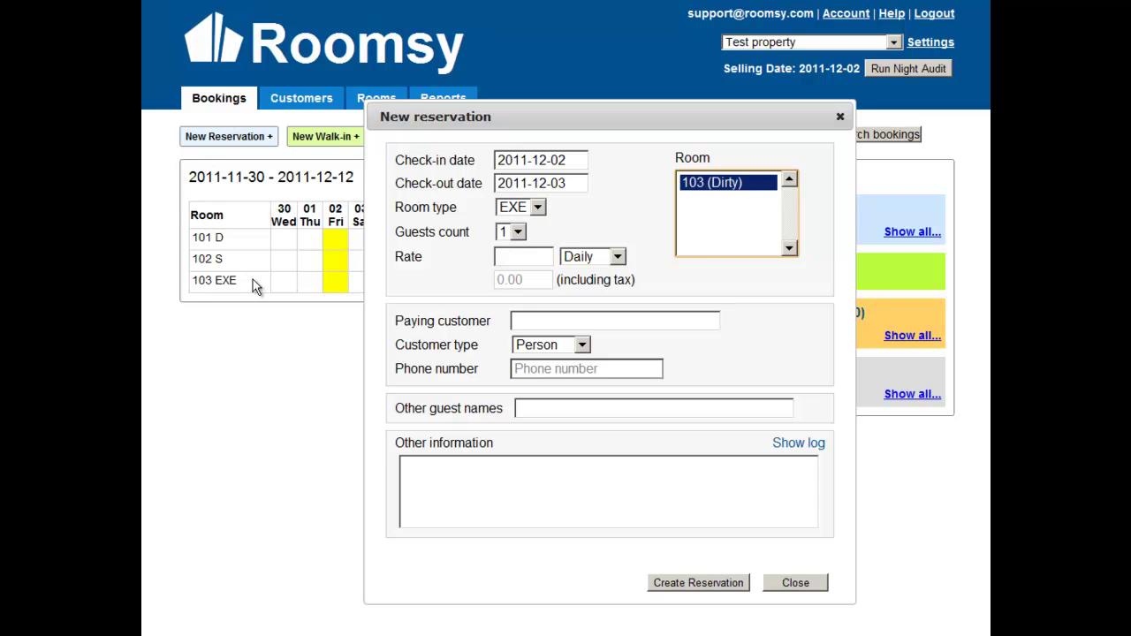
# Keep one guest and set a daily rate of 80
pyautogui.click(518, 233)
pyautogui.click(518, 234)
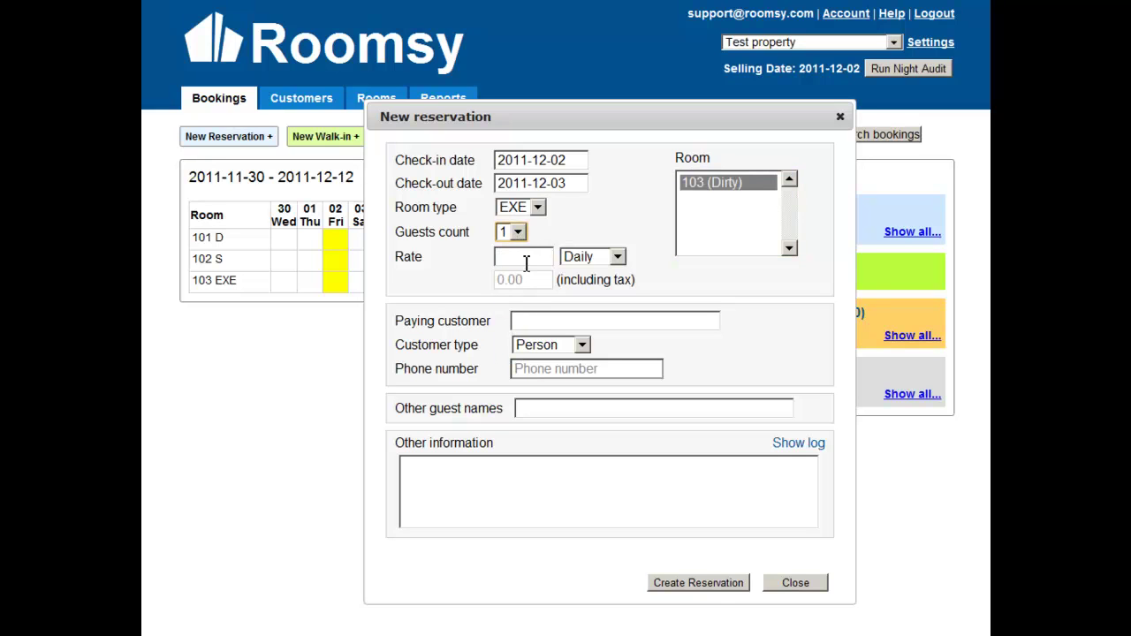
pyautogui.click(523, 259)
pyautogui.write('80')
pyautogui.press('Tab')
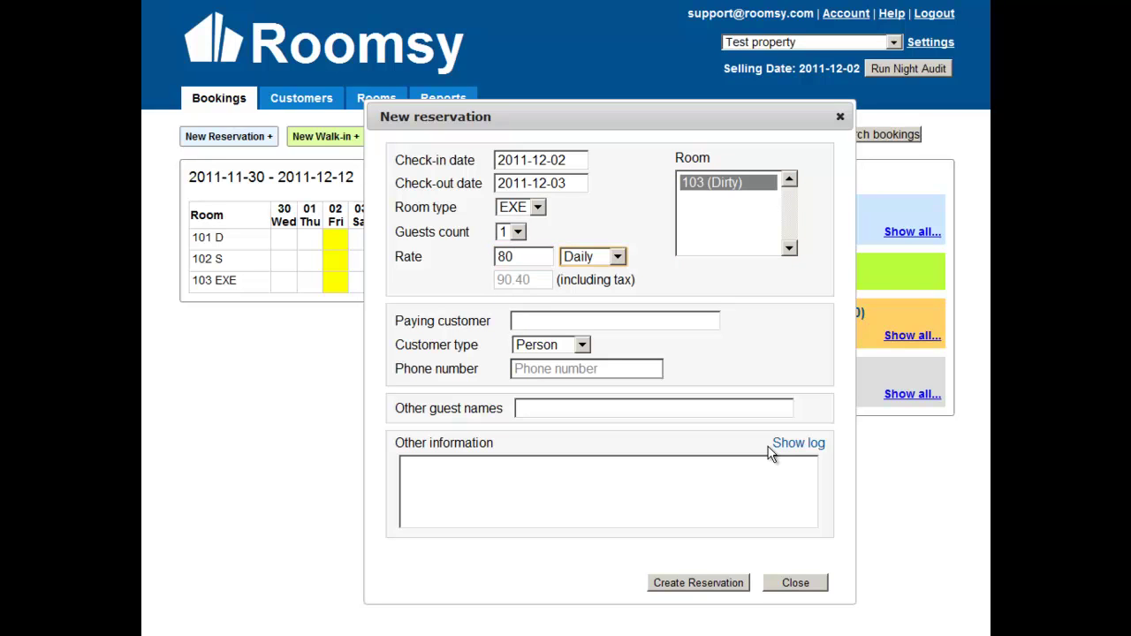
pyautogui.click(617, 256)
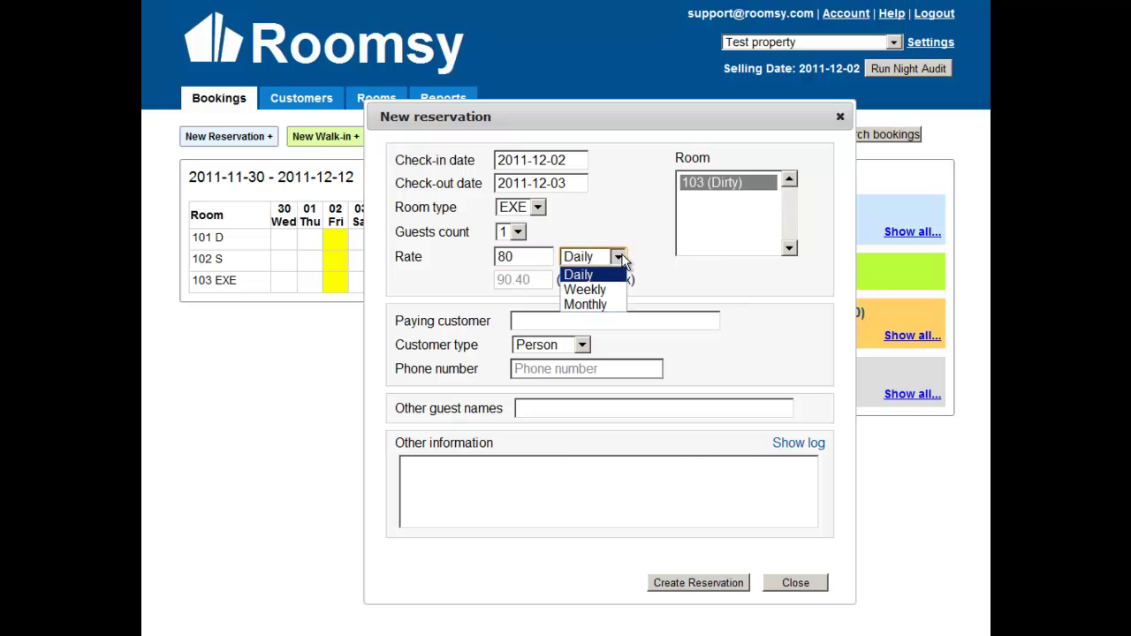
pyautogui.click(619, 257)
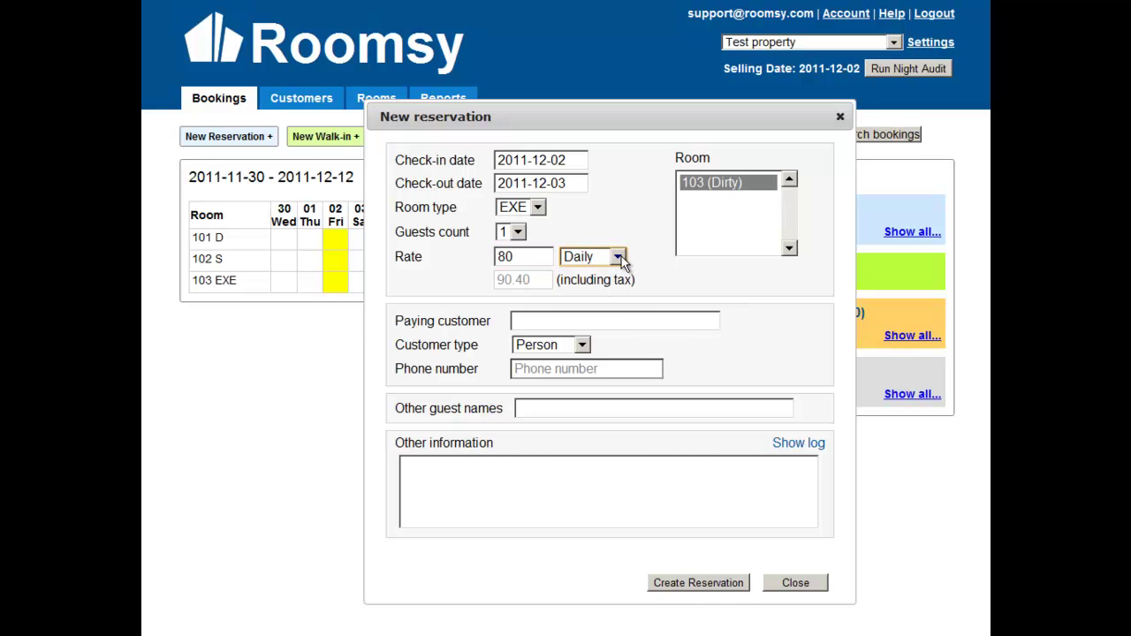
# Make the matching existing customer the paying customer
pyautogui.click(608, 326)
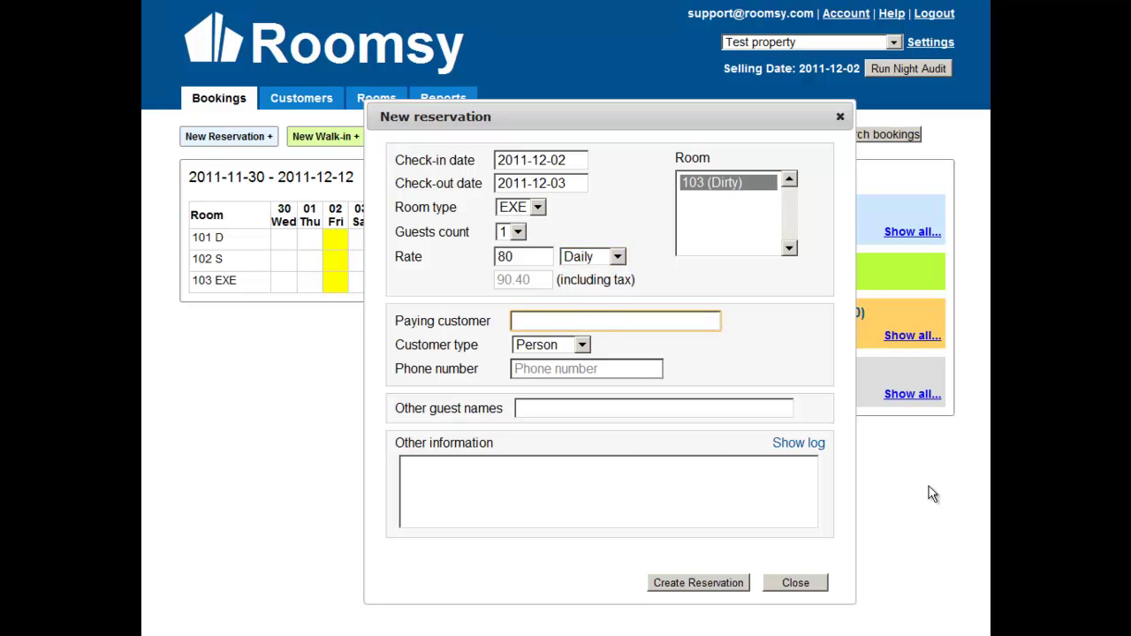
pyautogui.write('Jos')
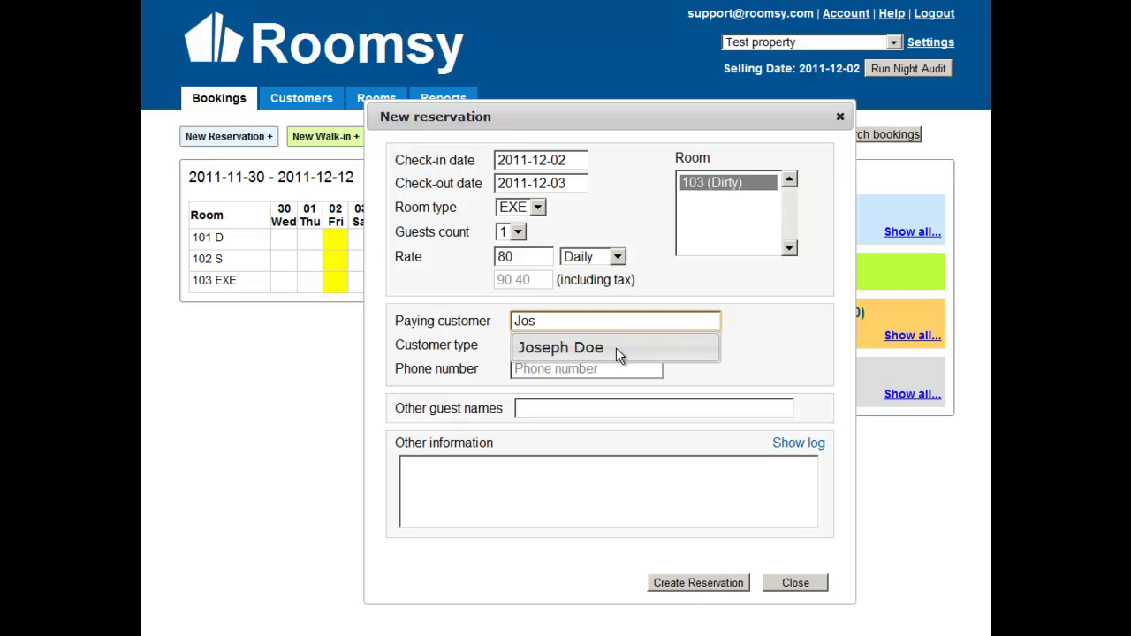
pyautogui.click(616, 347)
# Add the note 'Checking in late' to the reservation
pyautogui.click(538, 392)
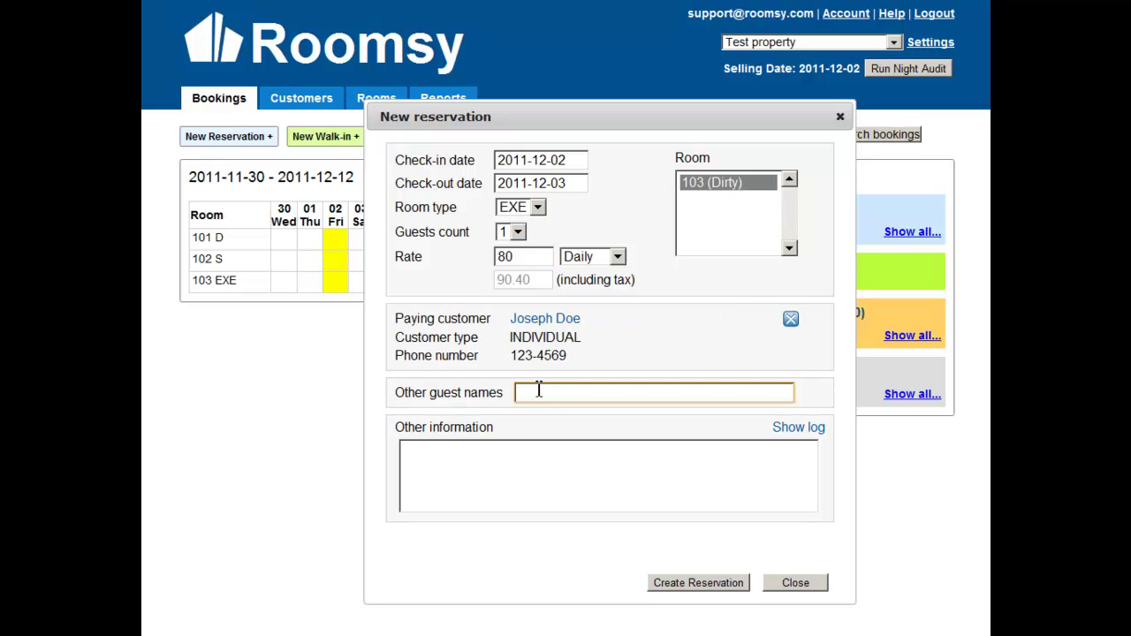
pyautogui.click(541, 460)
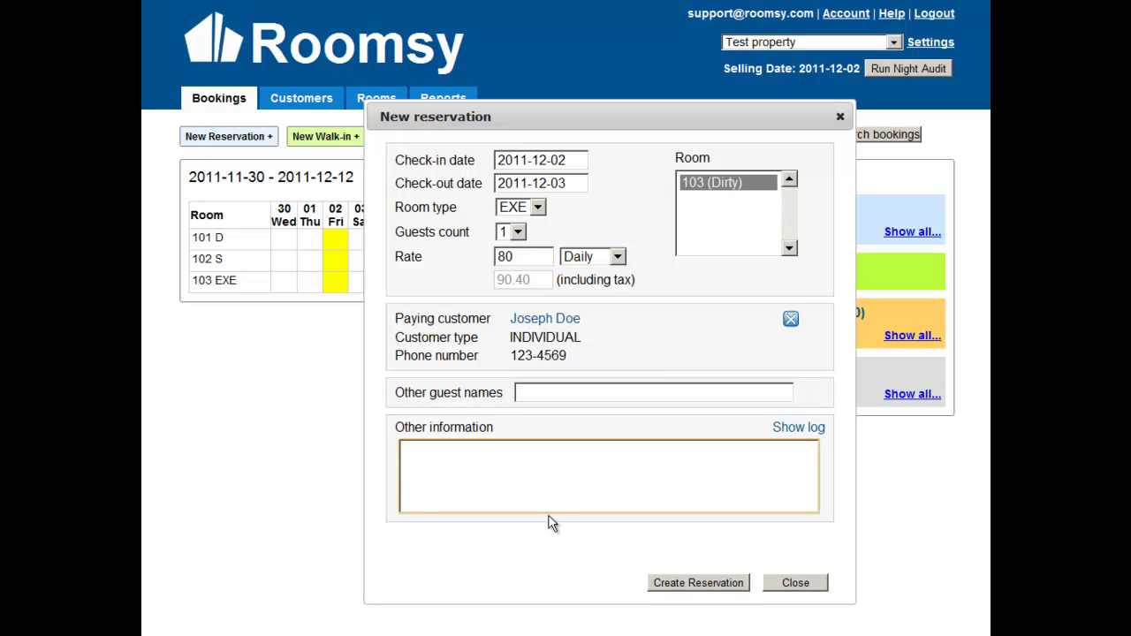
pyautogui.write('Checking in late')
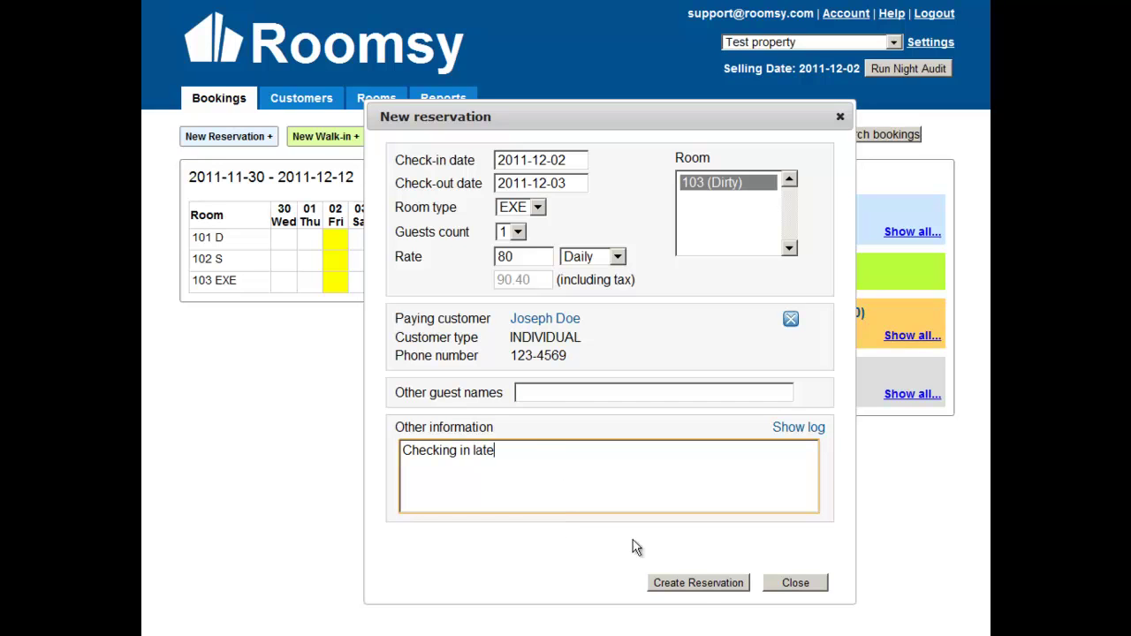
# Create the reservation (reference 4316) and select it in room 103 on Dec 02
pyautogui.click(698, 583)
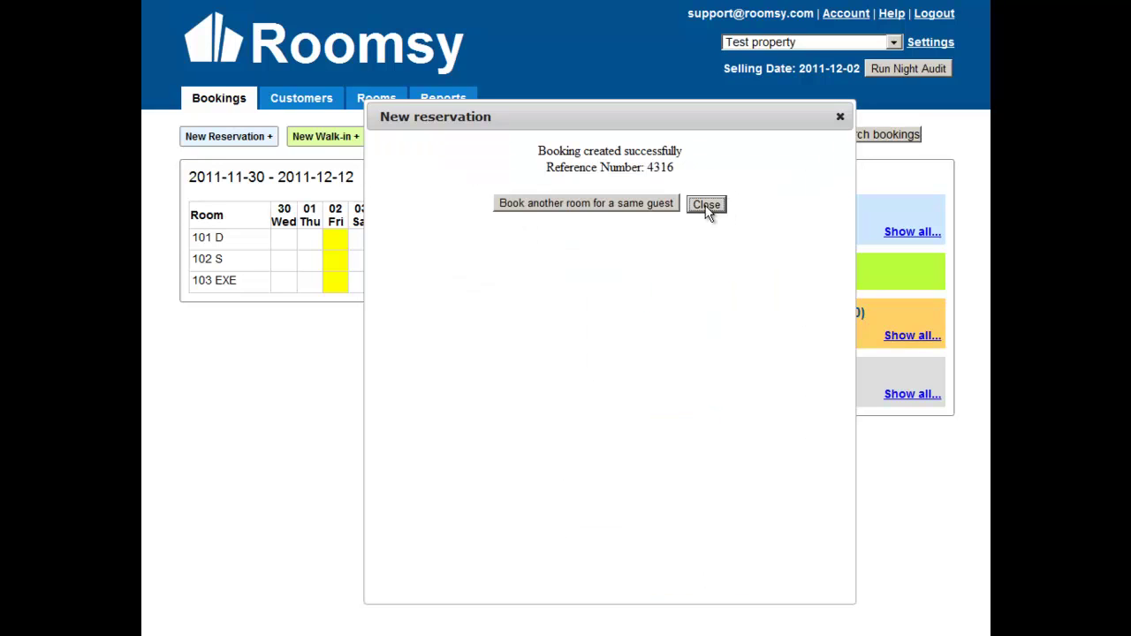
pyautogui.click(707, 205)
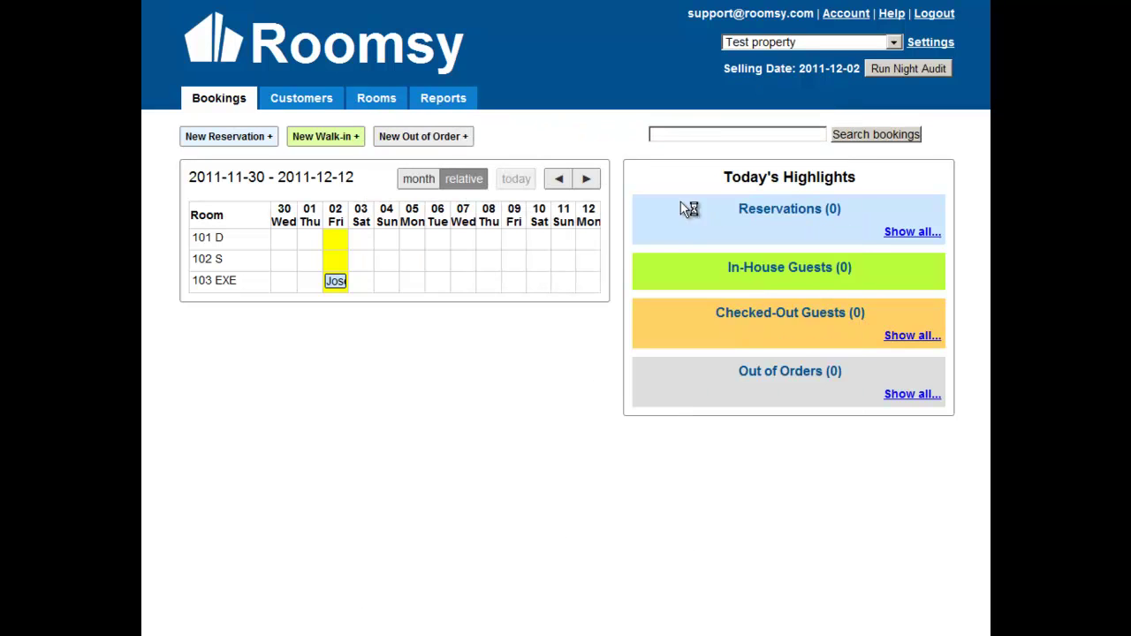
pyautogui.click(337, 282)
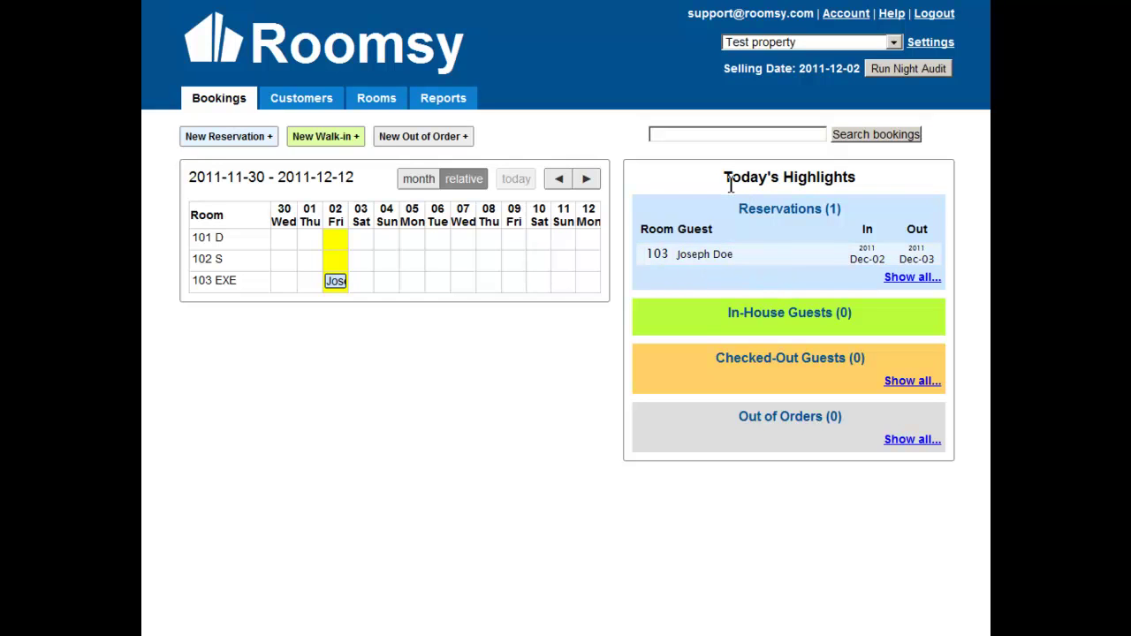
pyautogui.moveTo(730, 183); pyautogui.dragTo(858, 179)
pyautogui.click(866, 187)
pyautogui.moveTo(339, 284); pyautogui.dragTo(364, 284)
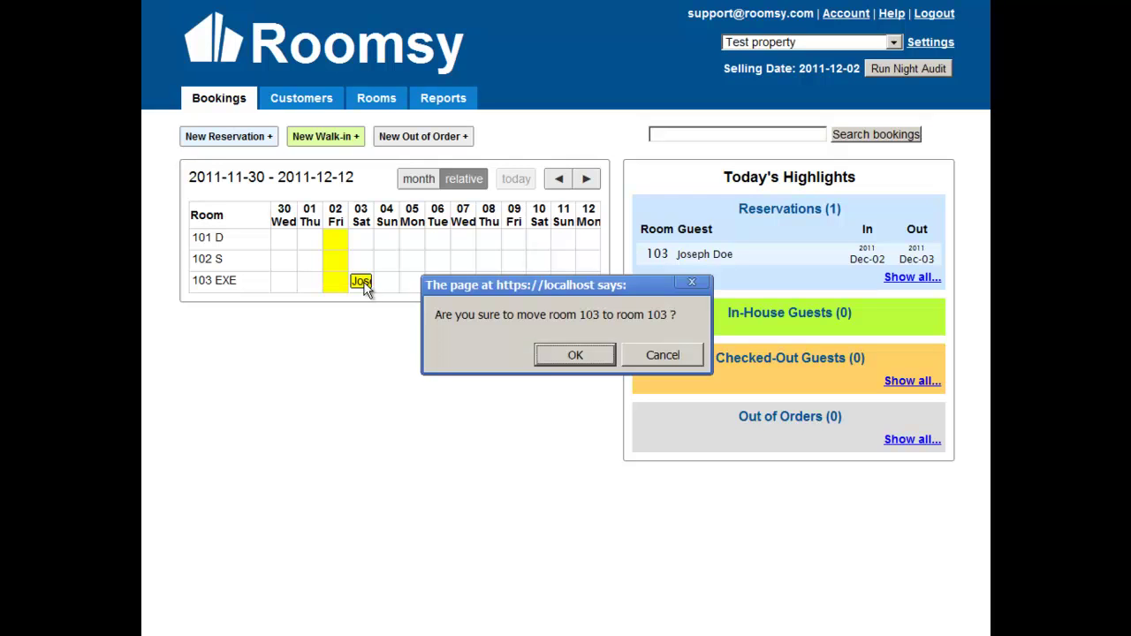
pyautogui.click(573, 354)
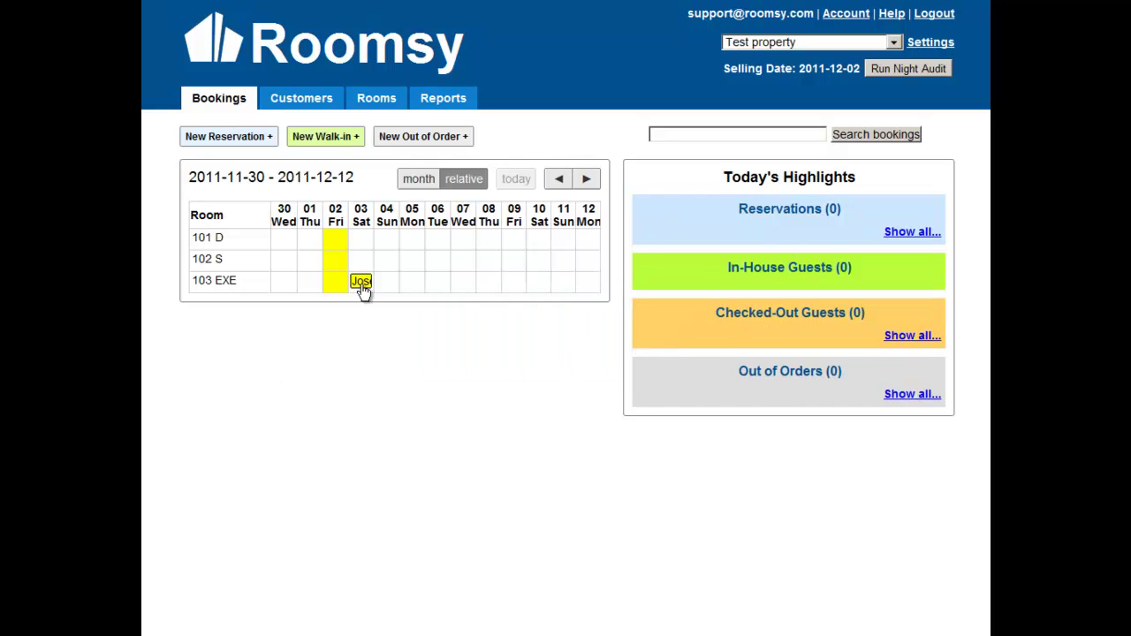
pyautogui.moveTo(364, 285); pyautogui.dragTo(342, 286)
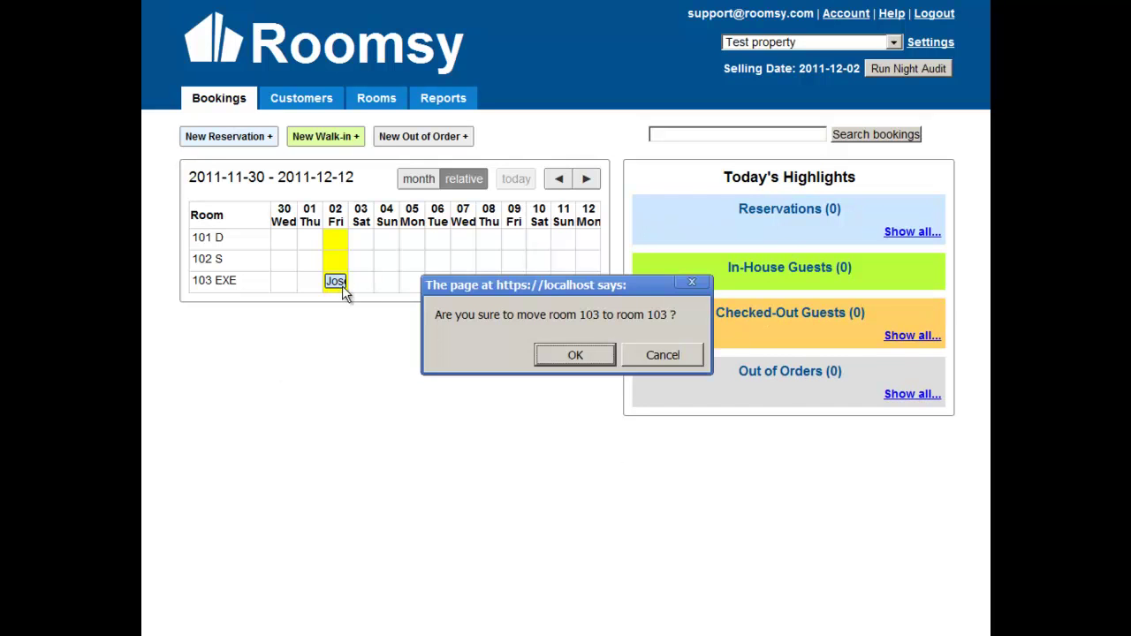
pyautogui.click(555, 355)
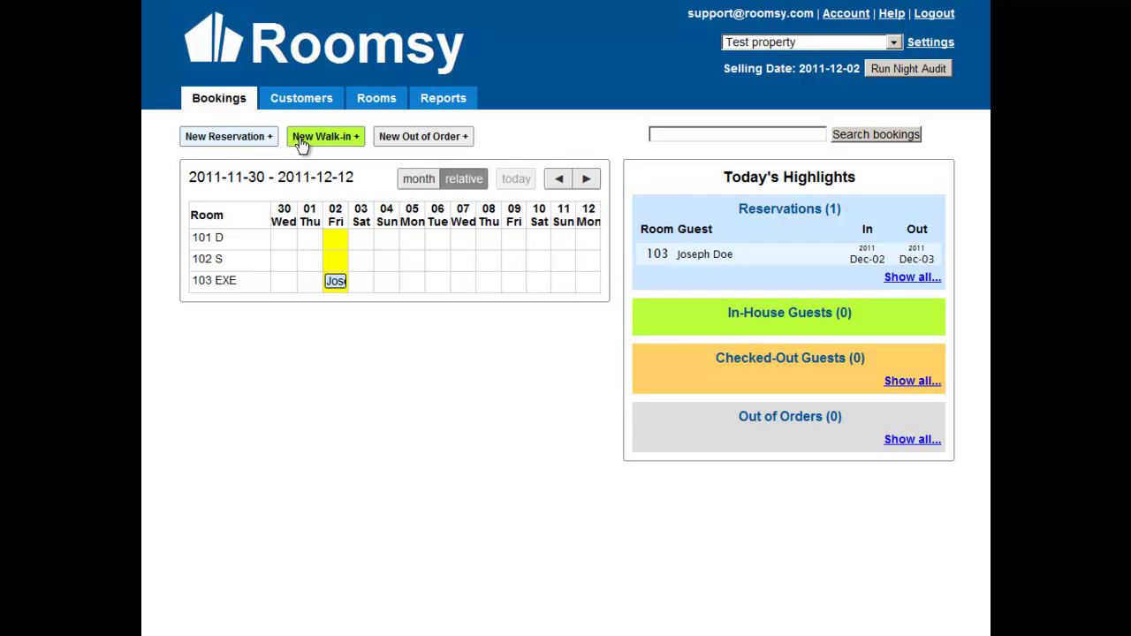
# Start a new reservation for room 101 from 2 to 3 December 2011
pyautogui.click(250, 149)
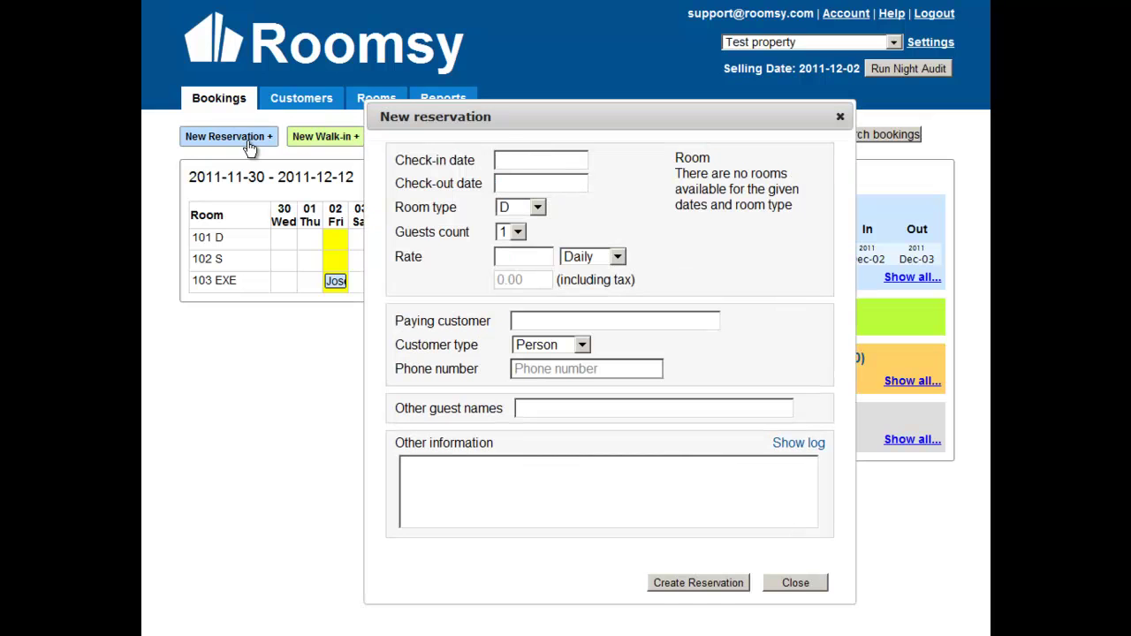
pyautogui.click(519, 163)
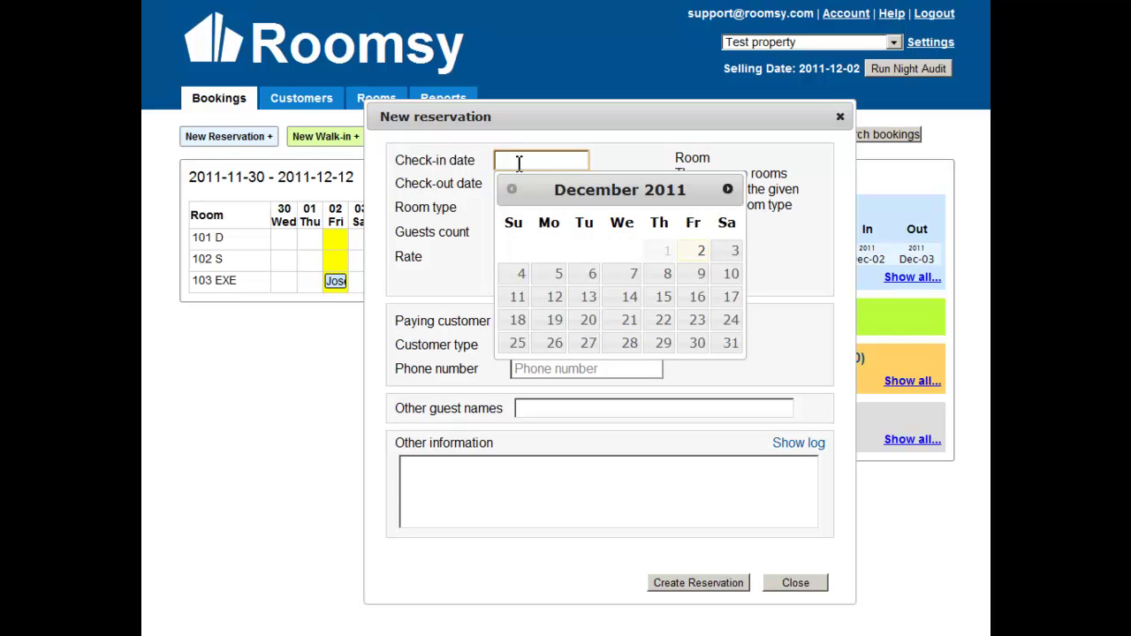
pyautogui.click(703, 252)
pyautogui.click(562, 183)
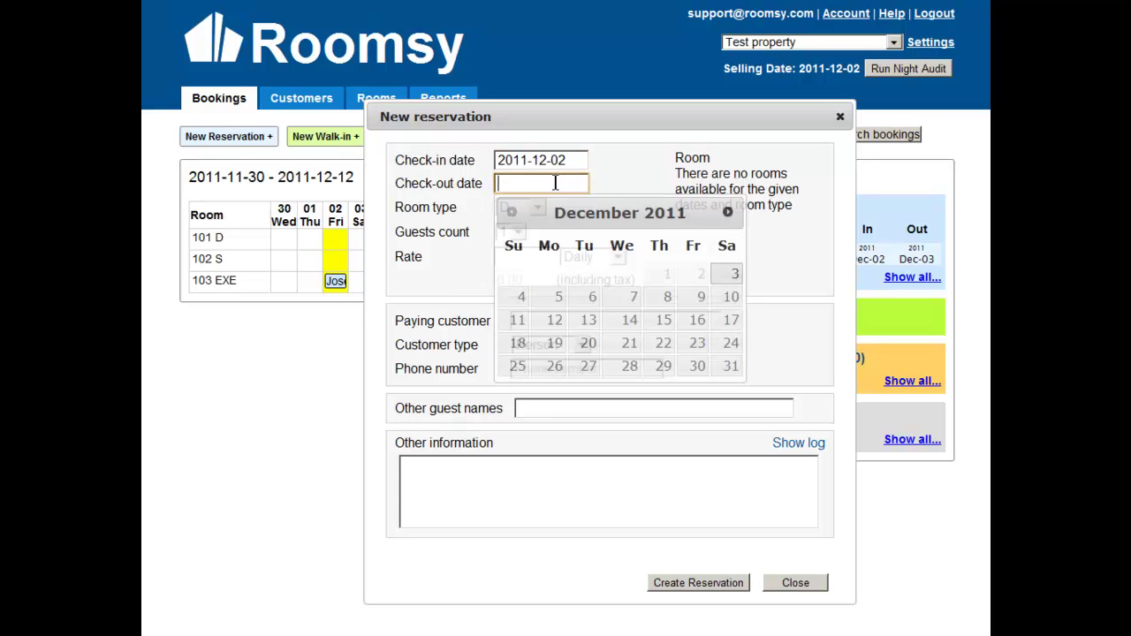
pyautogui.click(730, 281)
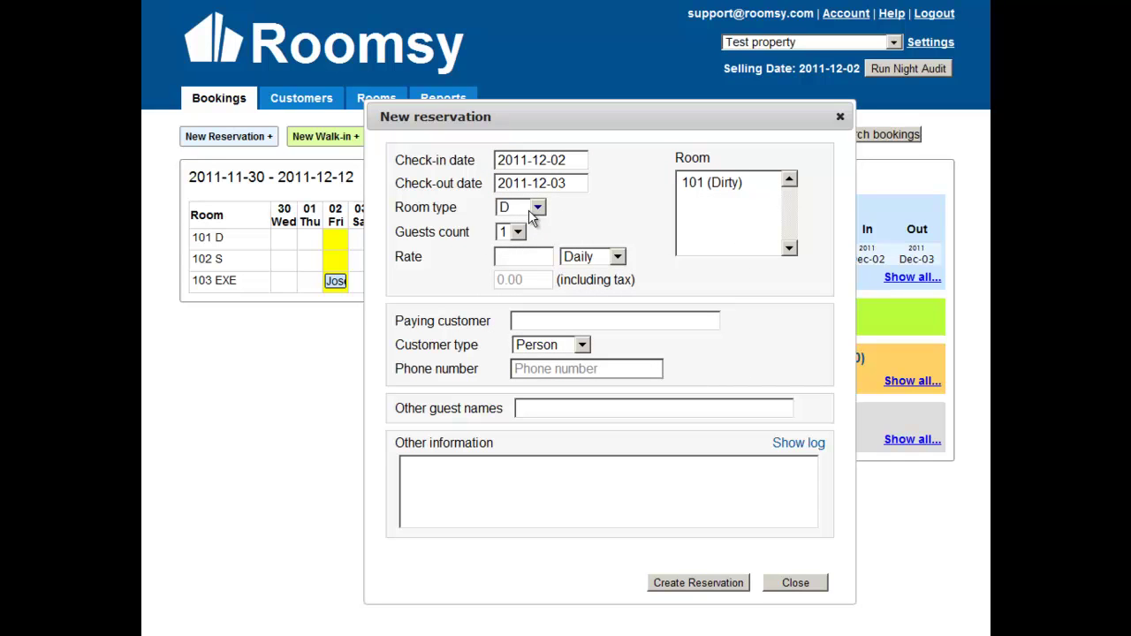
pyautogui.click(718, 190)
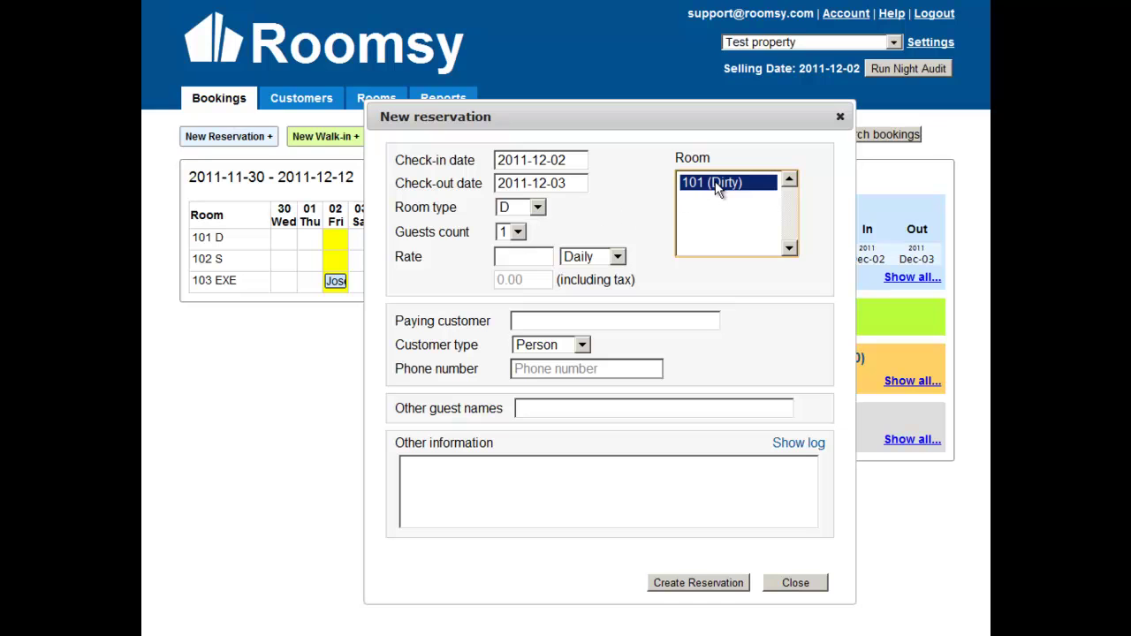
# Set rate 70 with company payer Jobwelldone Construction and its phone number
pyautogui.click(519, 258)
pyautogui.write('70')
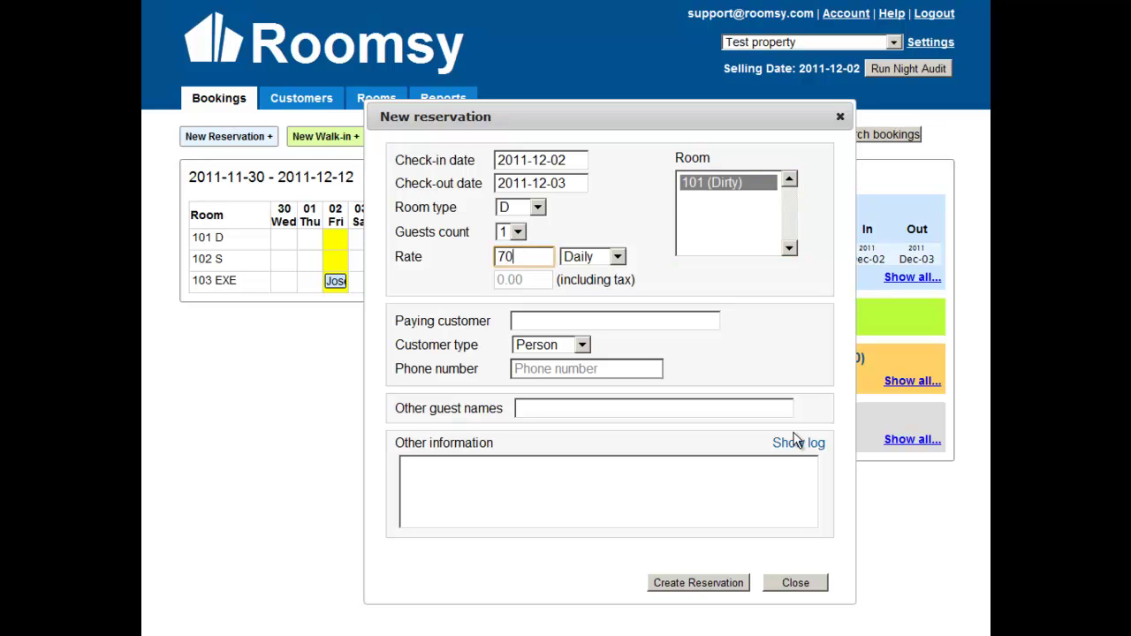
pyautogui.click(588, 320)
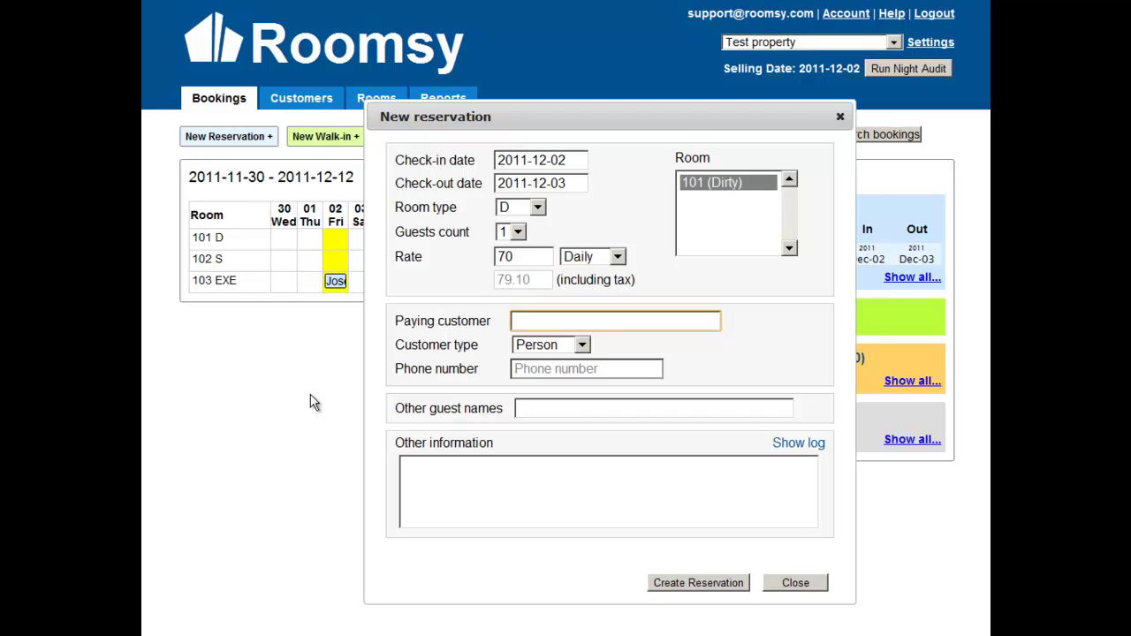
pyautogui.write('Jobwelldone Construction')
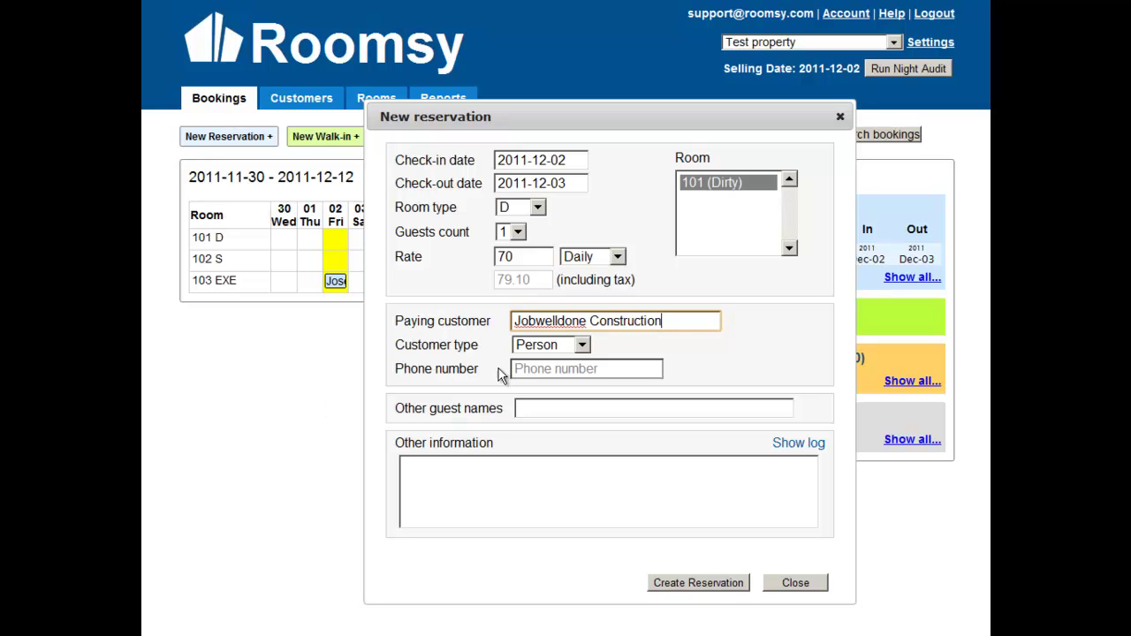
pyautogui.click(563, 346)
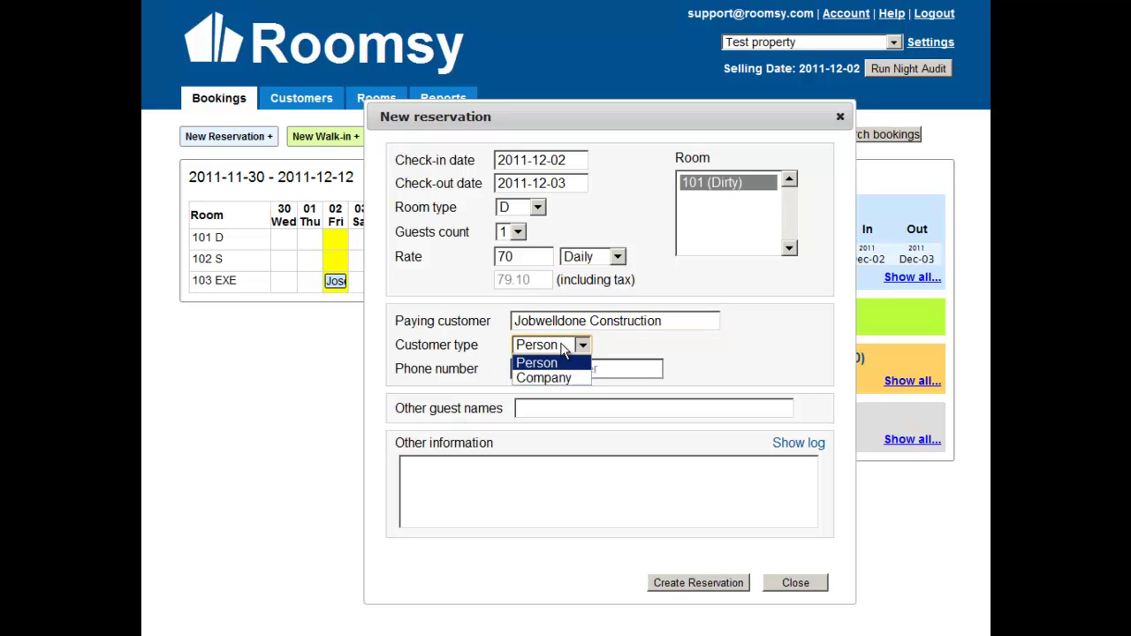
pyautogui.click(559, 379)
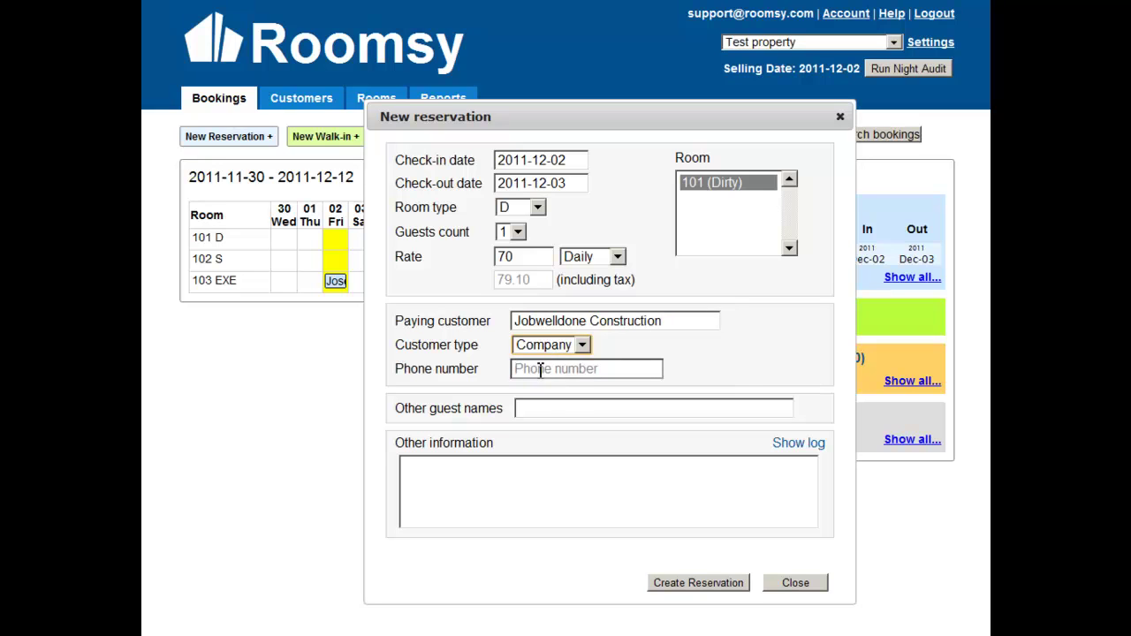
pyautogui.click(541, 369)
pyautogui.write('123-4')
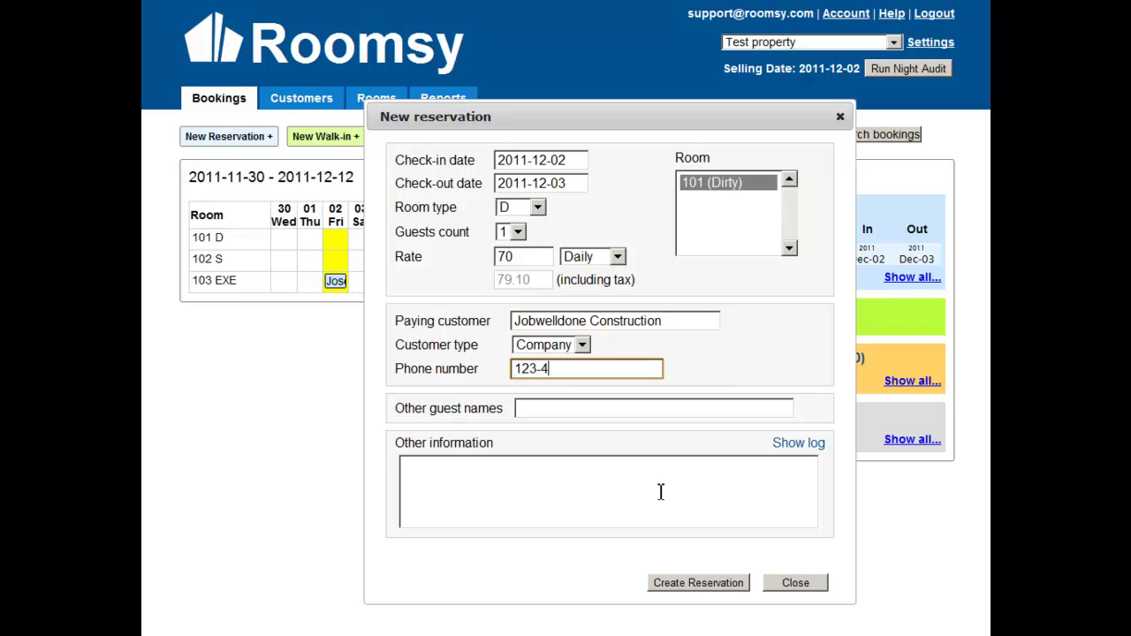
pyautogui.write('566')
# Enter the other guest's name, correcting typos
pyautogui.click(601, 410)
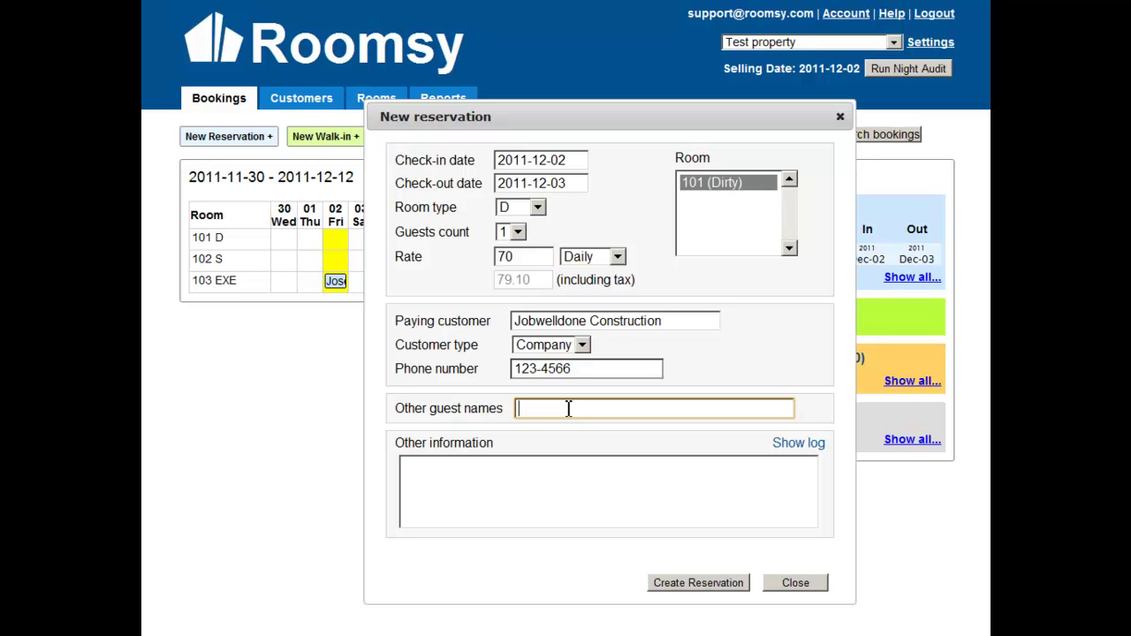
pyautogui.write('Hello')
pyautogui.press('BackSpace')
pyautogui.press('BackSpace')
pyautogui.press('BackSpace')
pyautogui.press('BackSpace')
pyautogui.write('el')
pyautogui.write('N')
pyautogui.press('BackSpace')
pyautogui.write('Doe')
# Add a note about who made the booking in accounts payable, and create the reservation
pyautogui.click(595, 481)
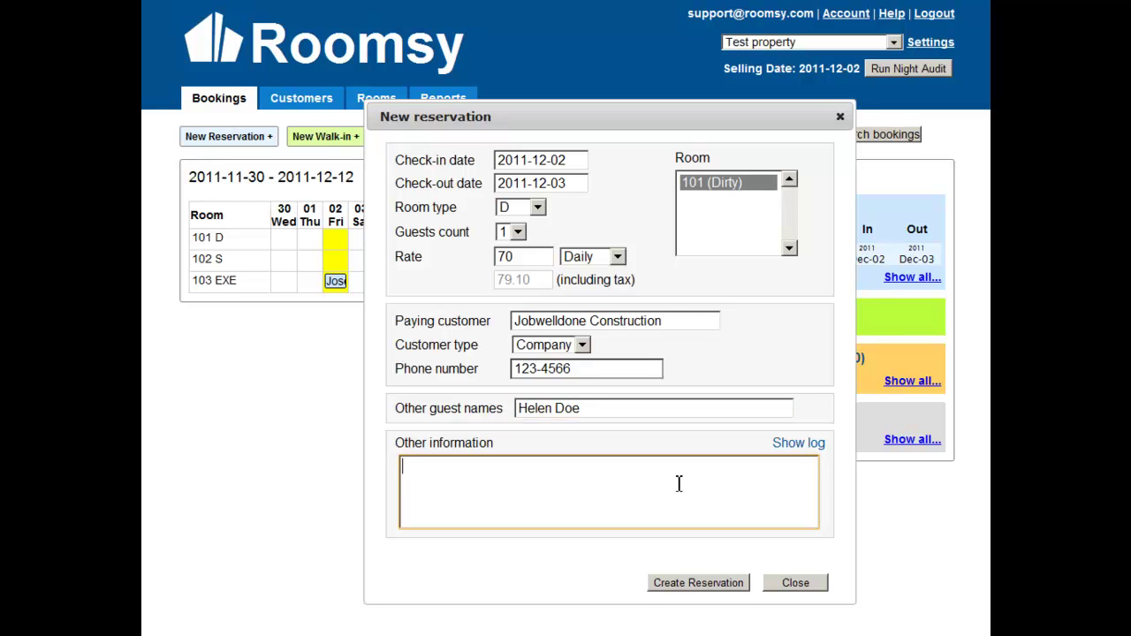
pyautogui.write('Reservation was made by ')
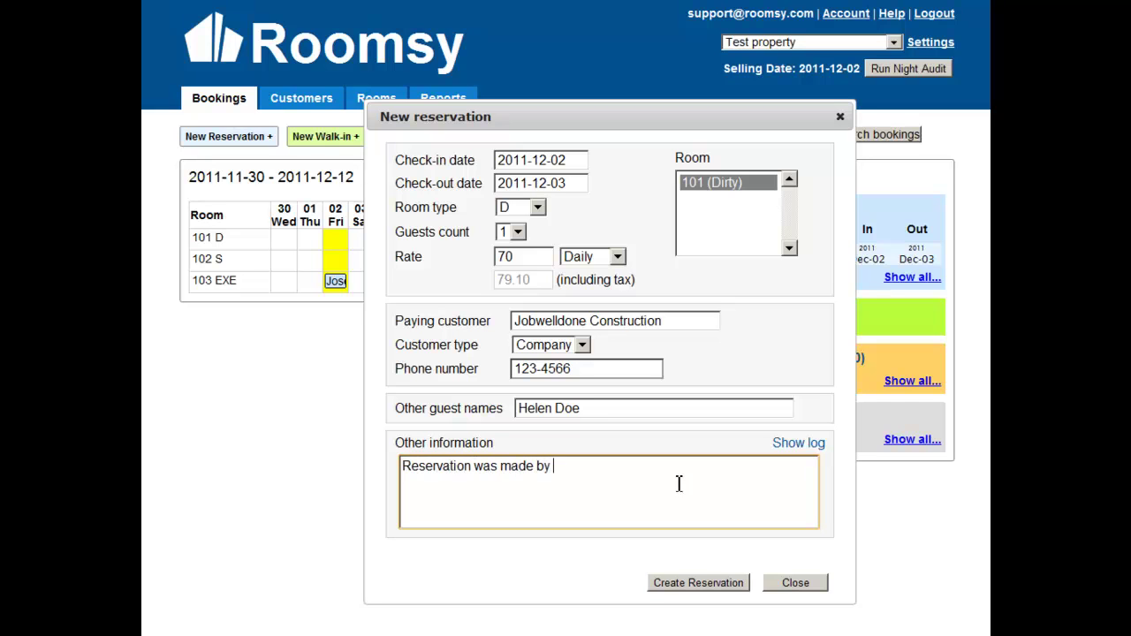
pyautogui.write('Maria Doe who works at ')
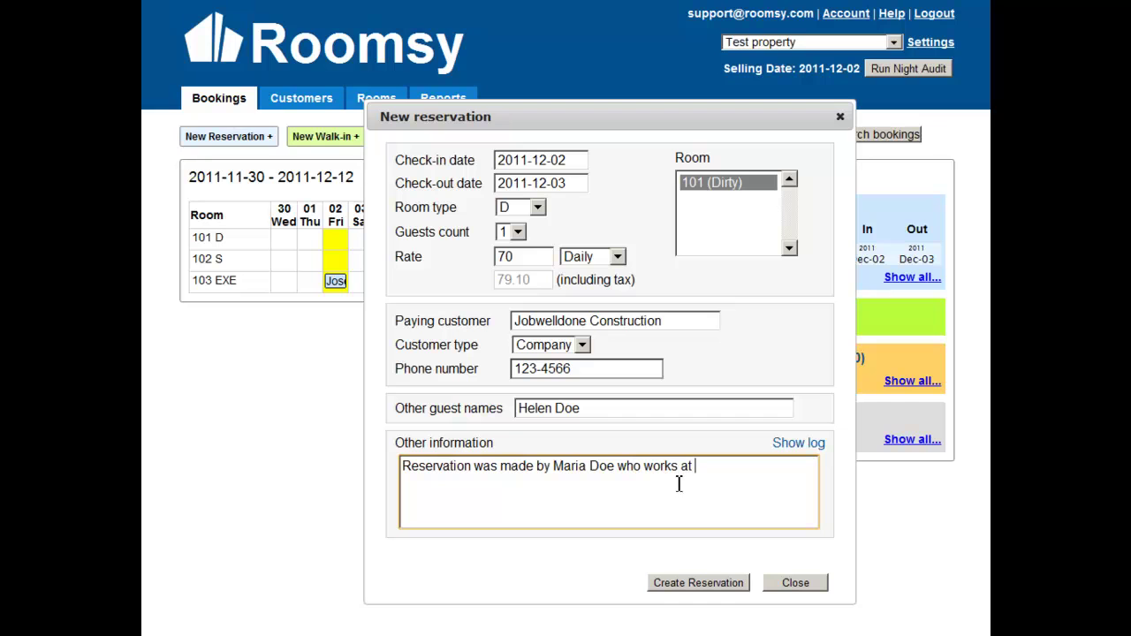
pyautogui.write('account payable')
pyautogui.click(699, 584)
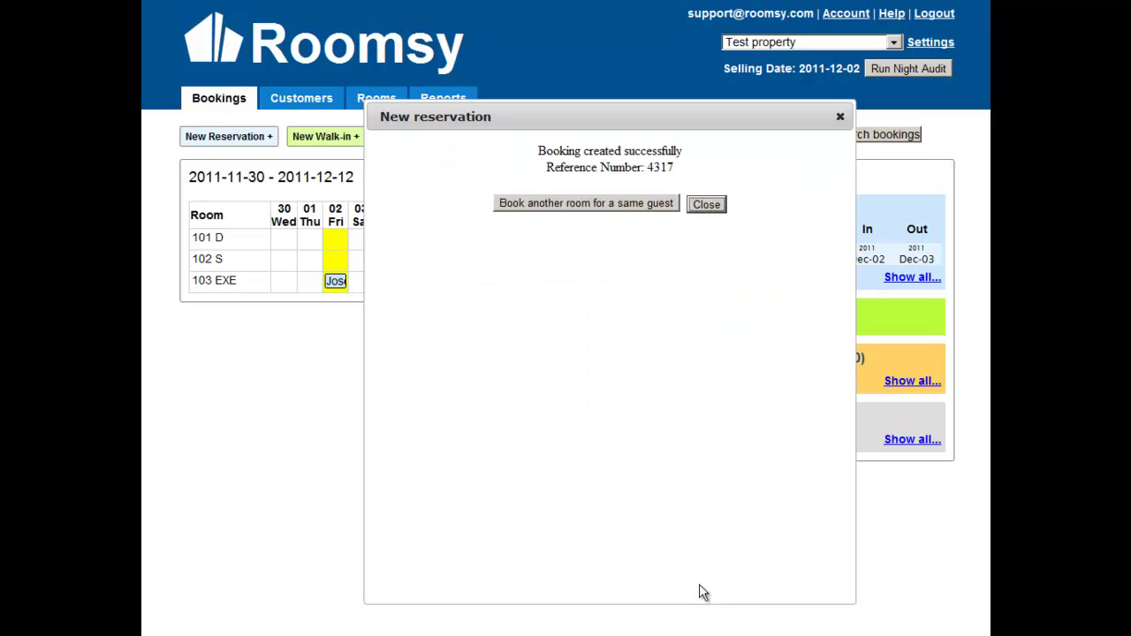
# Book another room for the same customer, choosing room type S and room 102
pyautogui.click(588, 203)
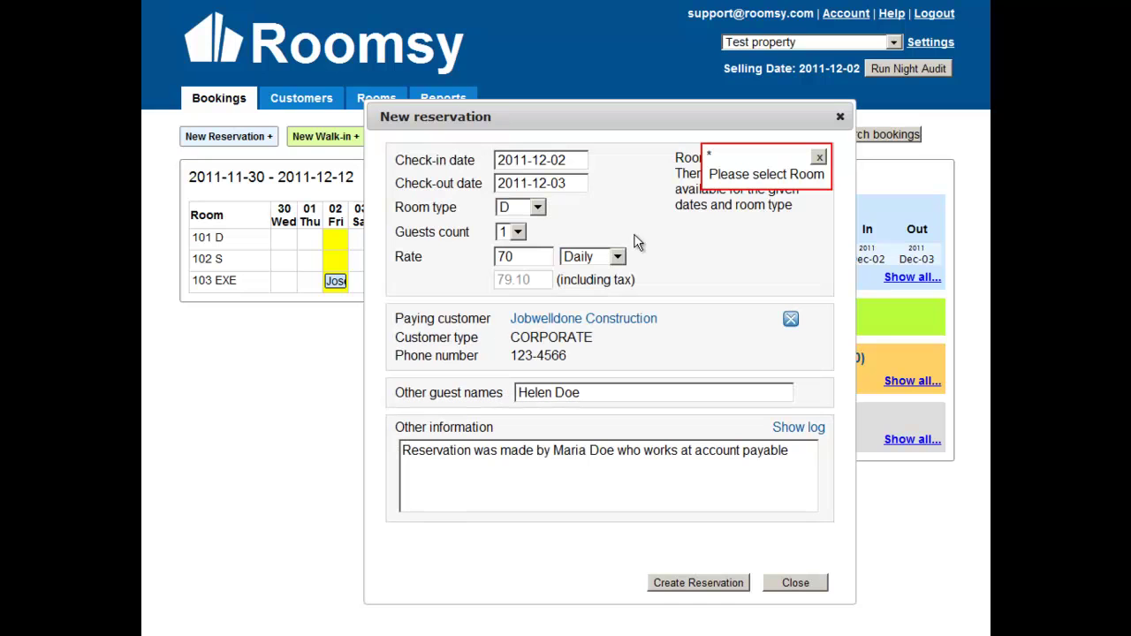
pyautogui.click(819, 159)
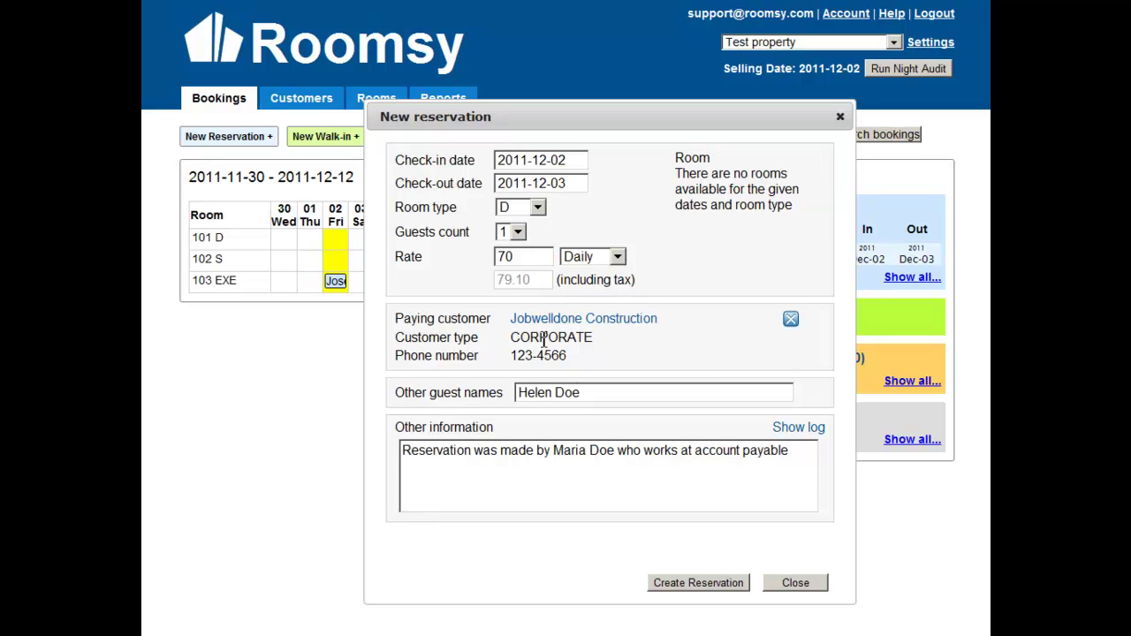
pyautogui.click(538, 208)
pyautogui.click(538, 208)
pyautogui.click(529, 209)
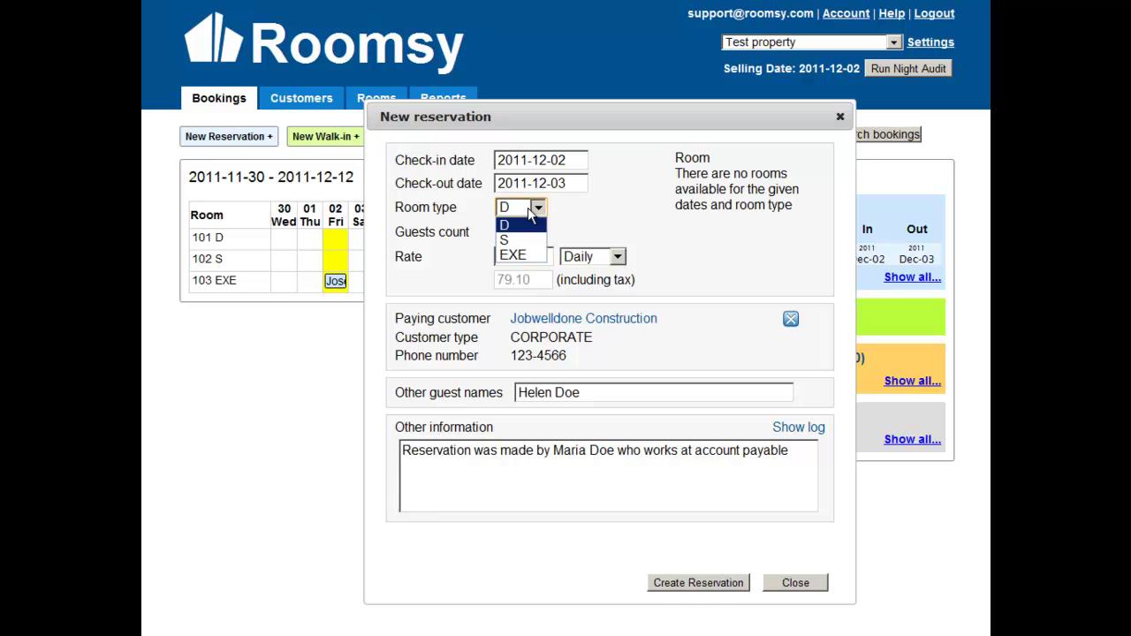
pyautogui.click(525, 239)
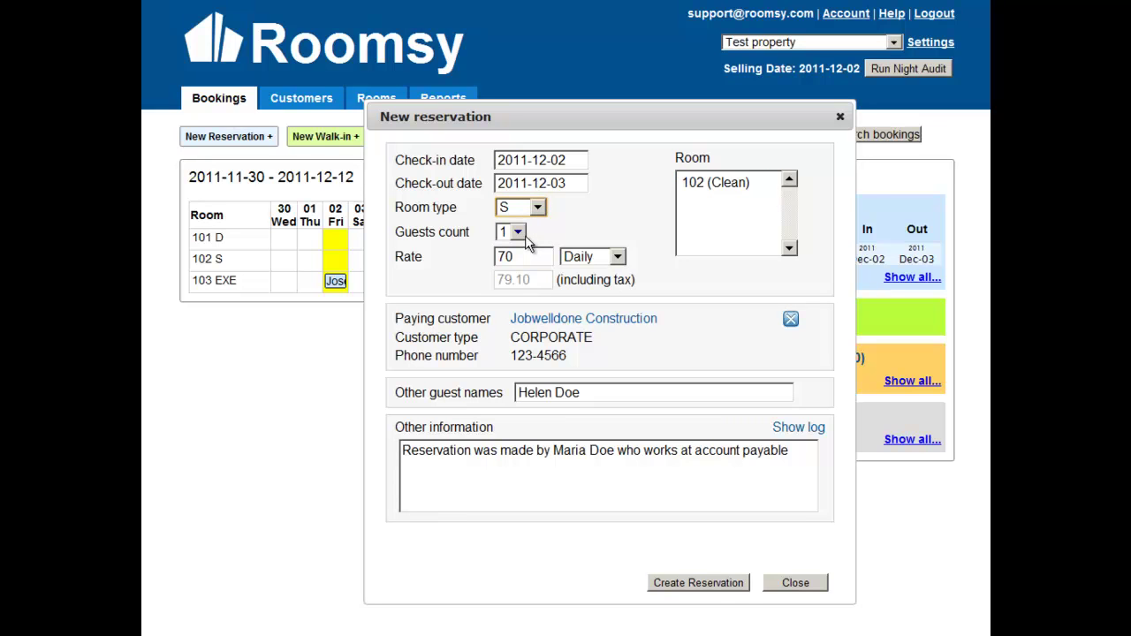
pyautogui.click(712, 186)
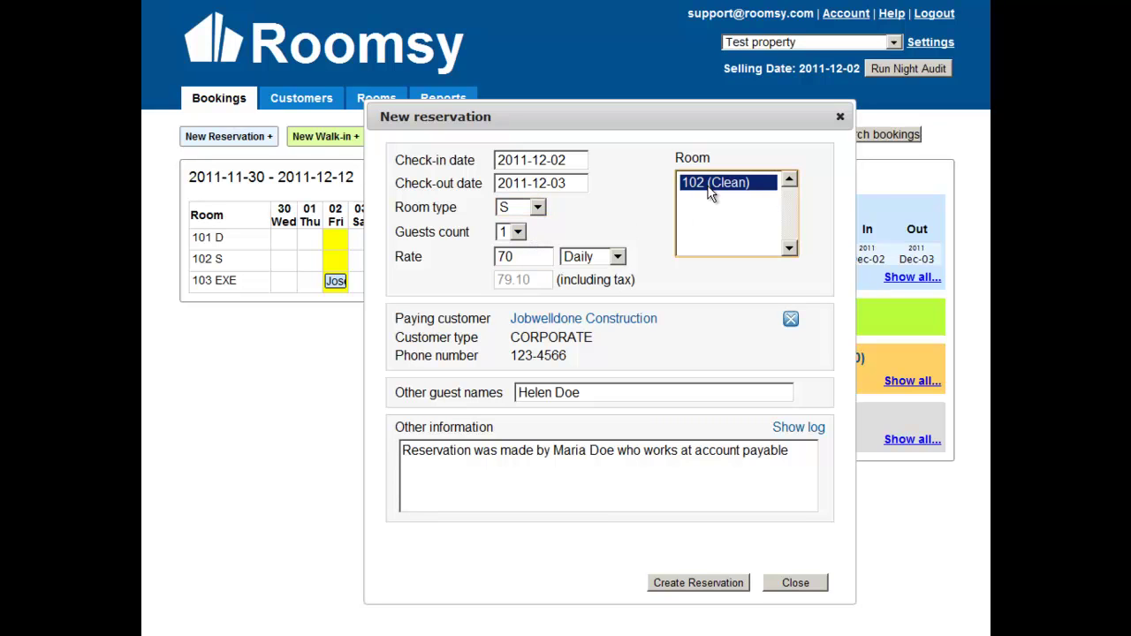
# Replace the guest name with a different guest and create the room 102 reservation
pyautogui.moveTo(601, 392); pyautogui.dragTo(471, 387)
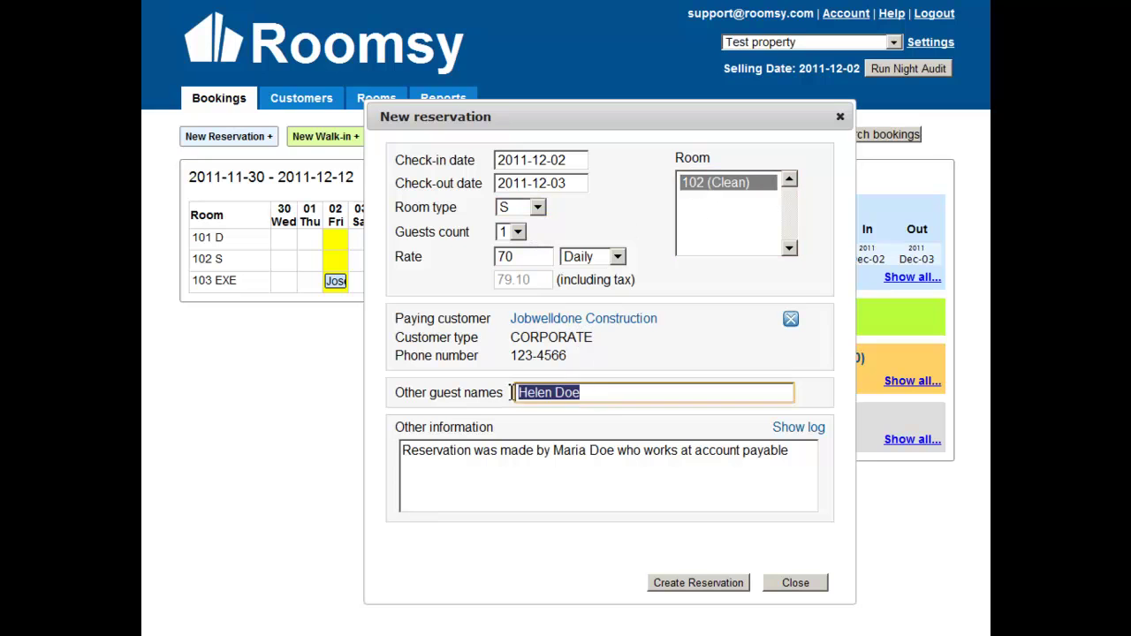
pyautogui.write('Grace Doe')
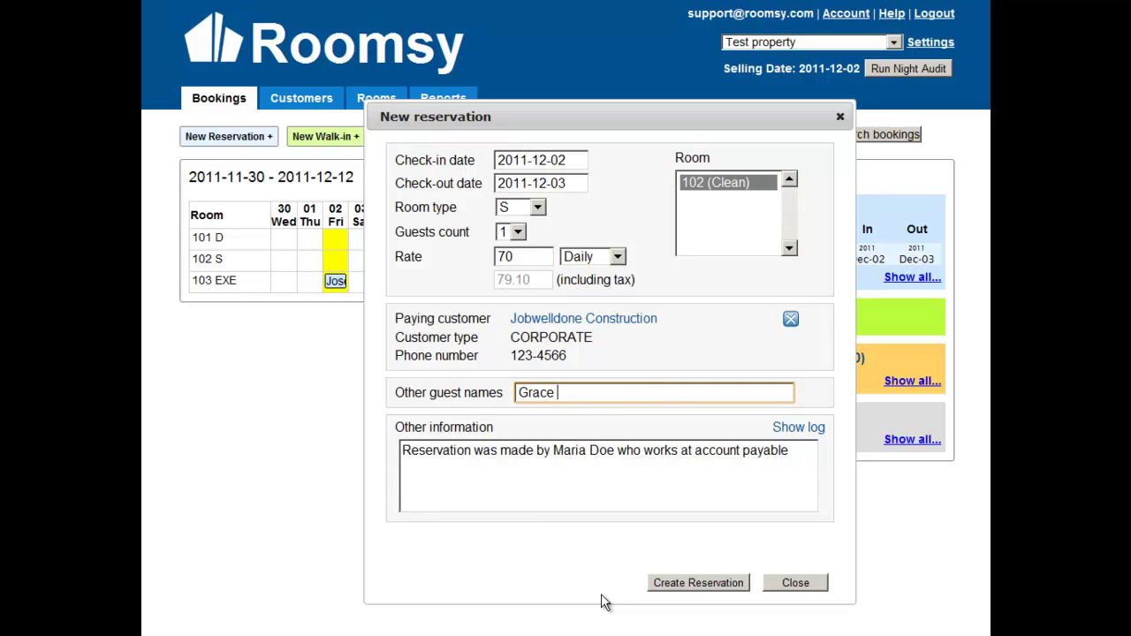
pyautogui.click(681, 586)
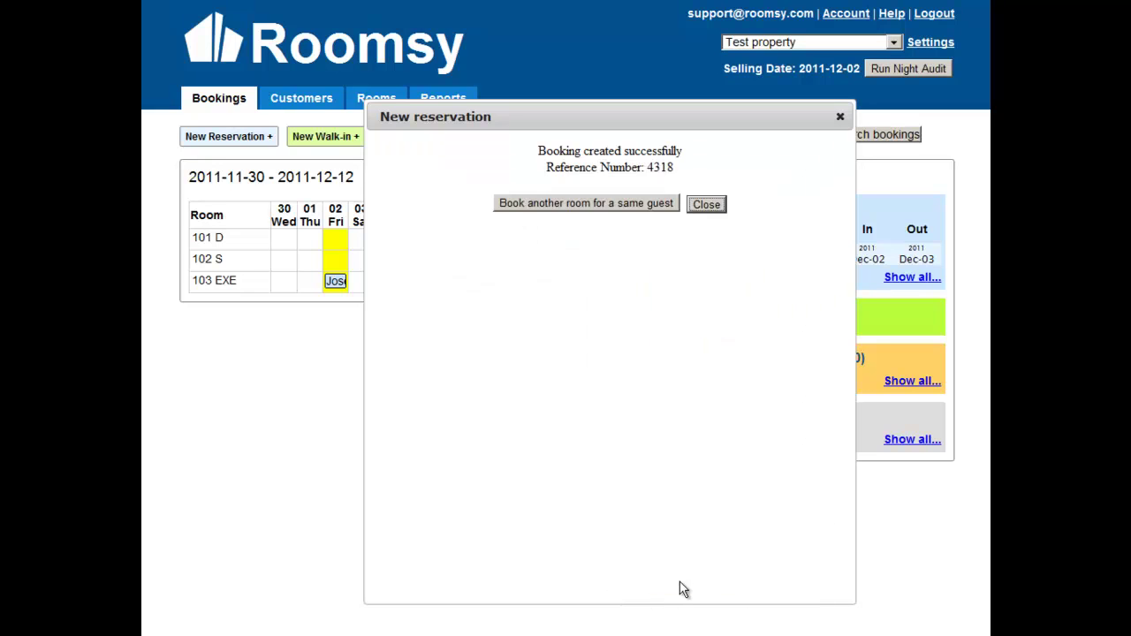
pyautogui.click(713, 205)
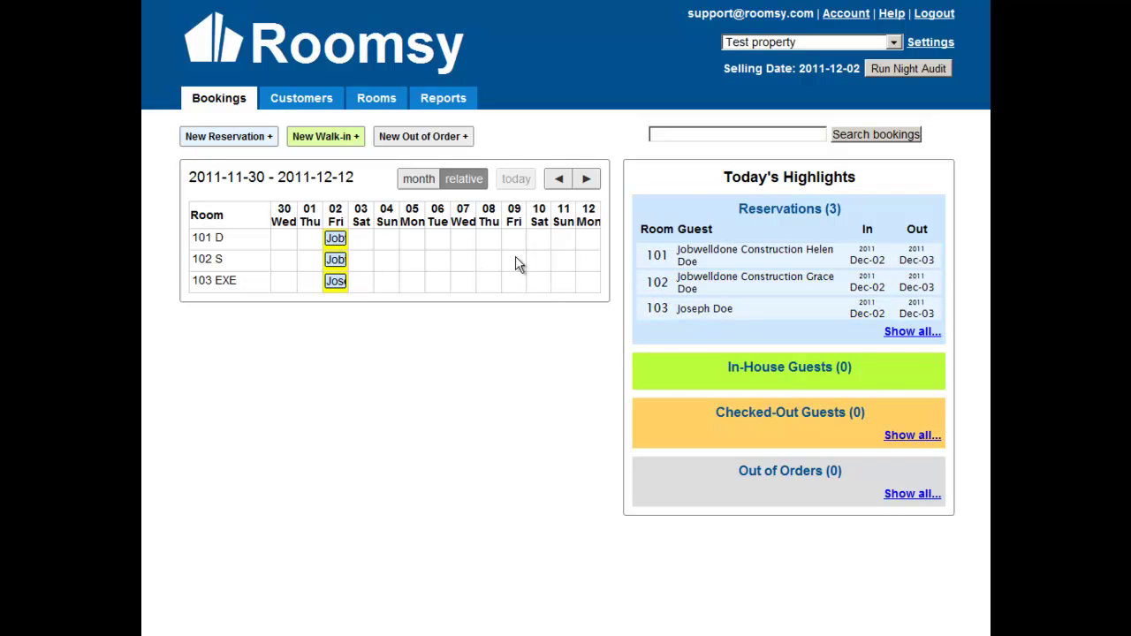
# Open booking 4316, view its registration card, and check in the room 103 guest
pyautogui.click(723, 311)
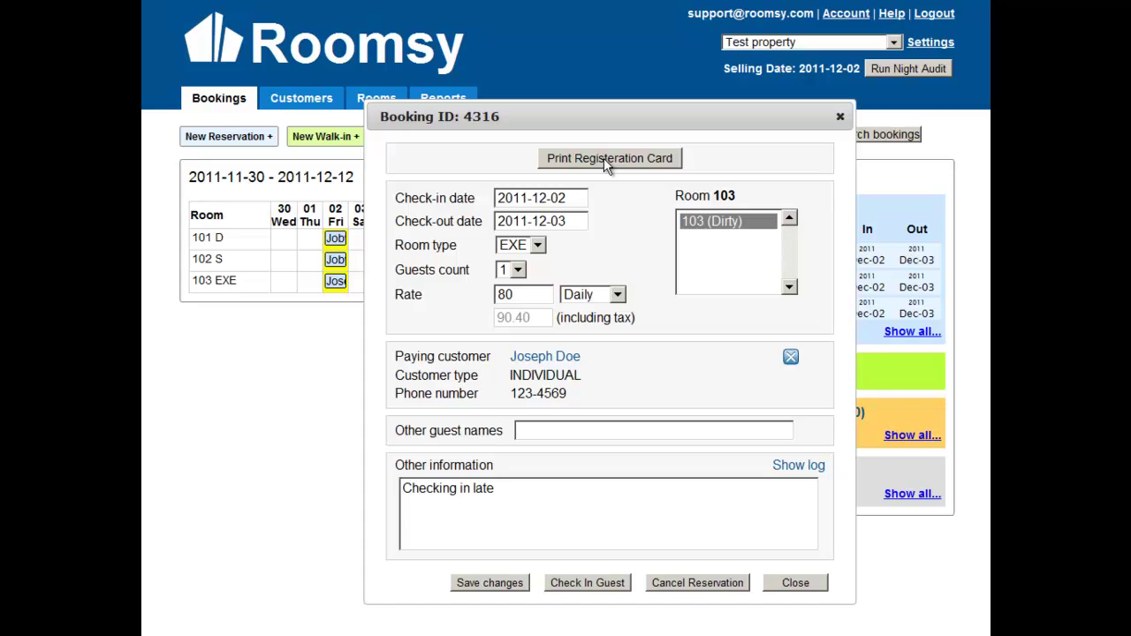
pyautogui.click(603, 158)
pyautogui.click(597, 585)
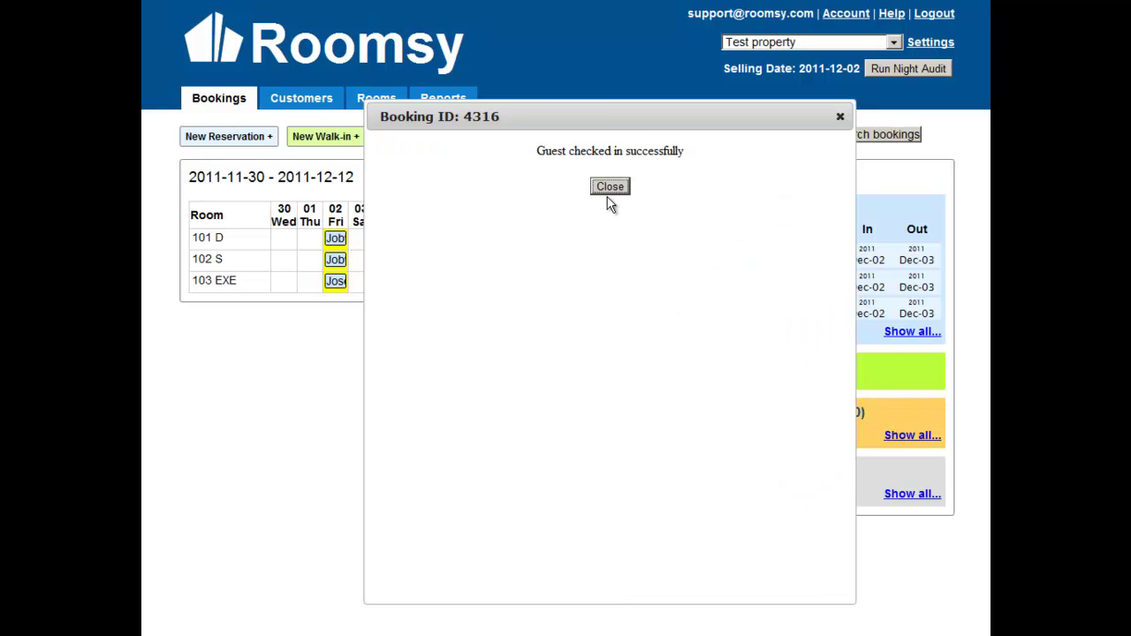
pyautogui.click(609, 196)
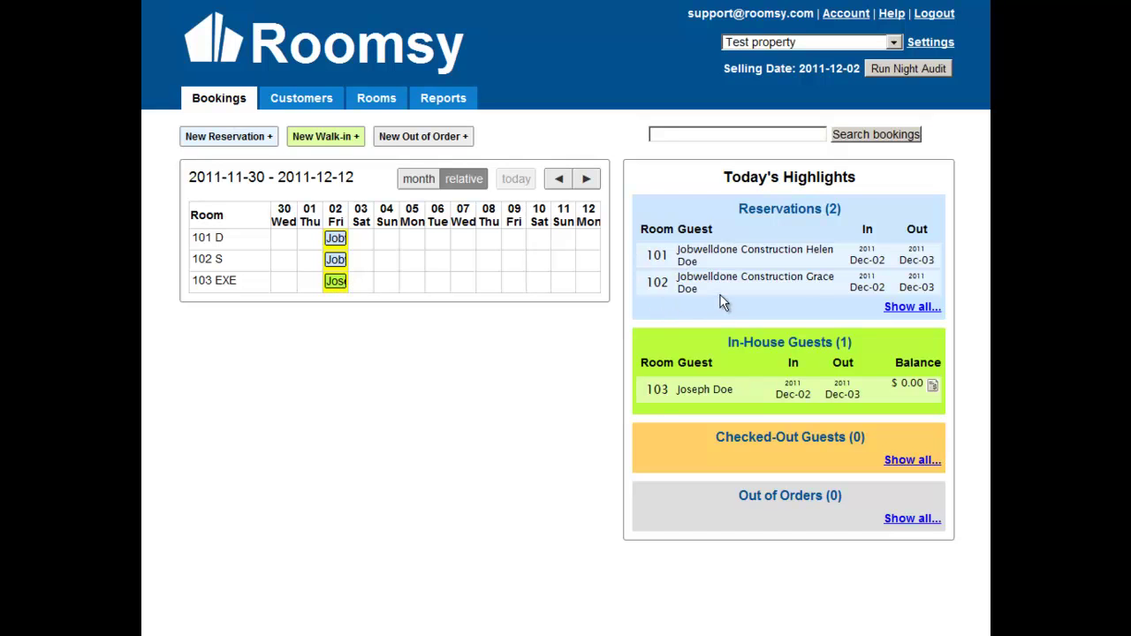
# Check in the room 101 and room 102 guests
pyautogui.click(718, 270)
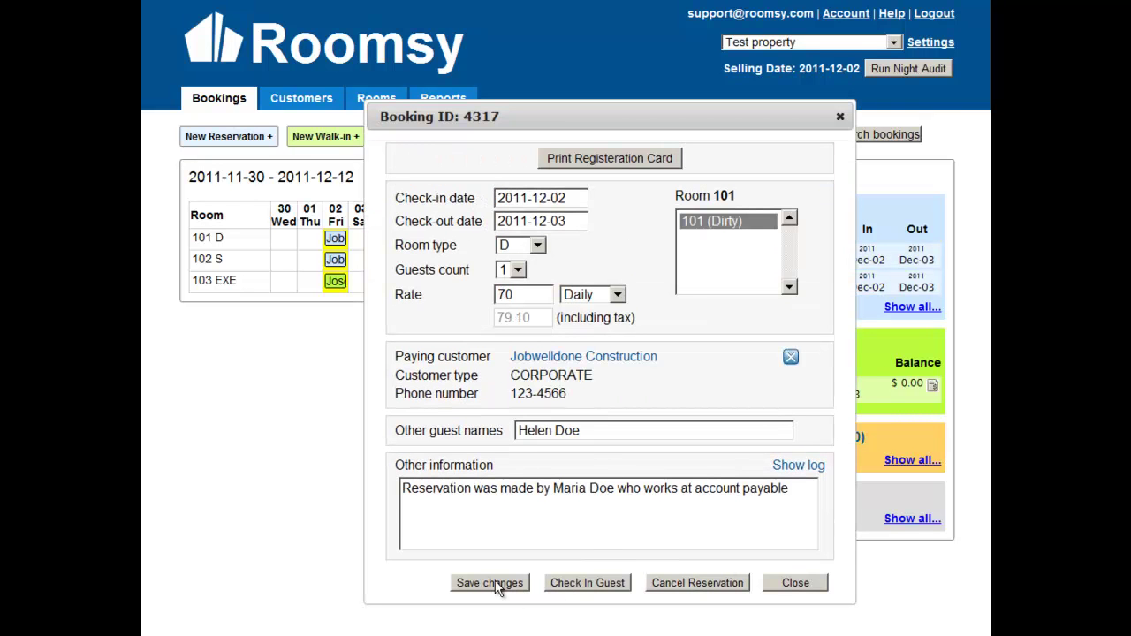
pyautogui.click(566, 587)
pyautogui.click(599, 196)
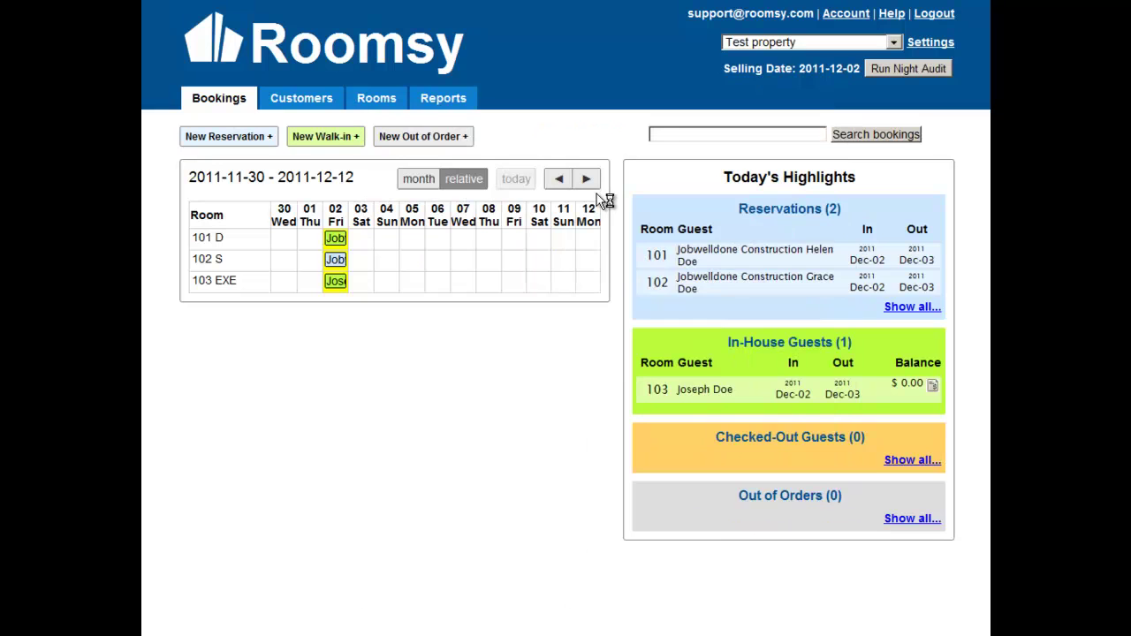
pyautogui.click(735, 262)
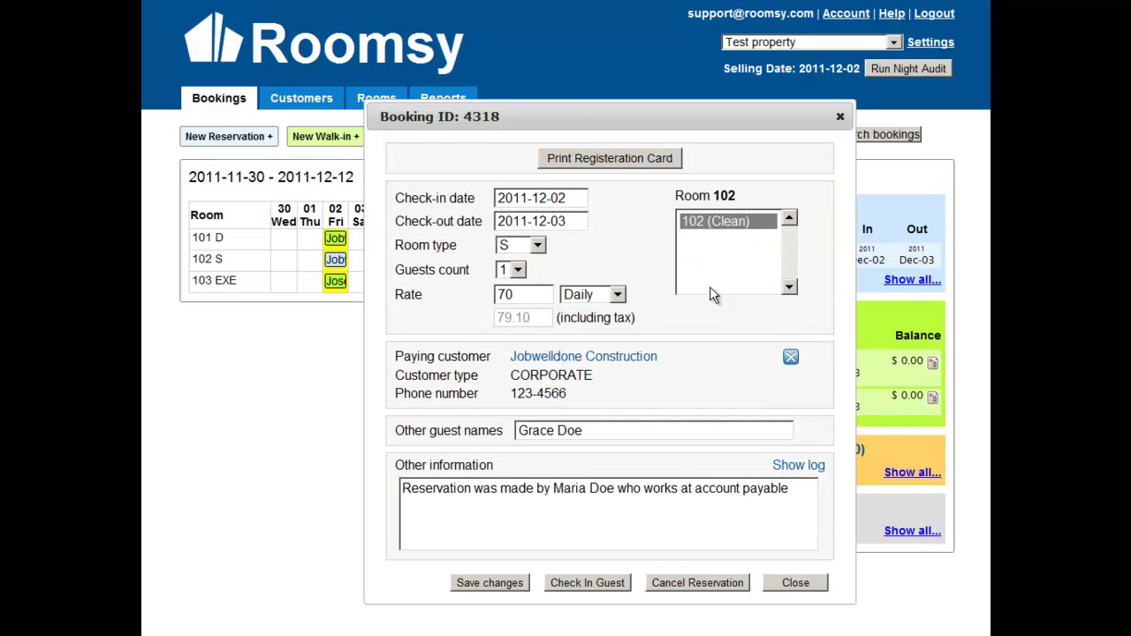
pyautogui.click(588, 583)
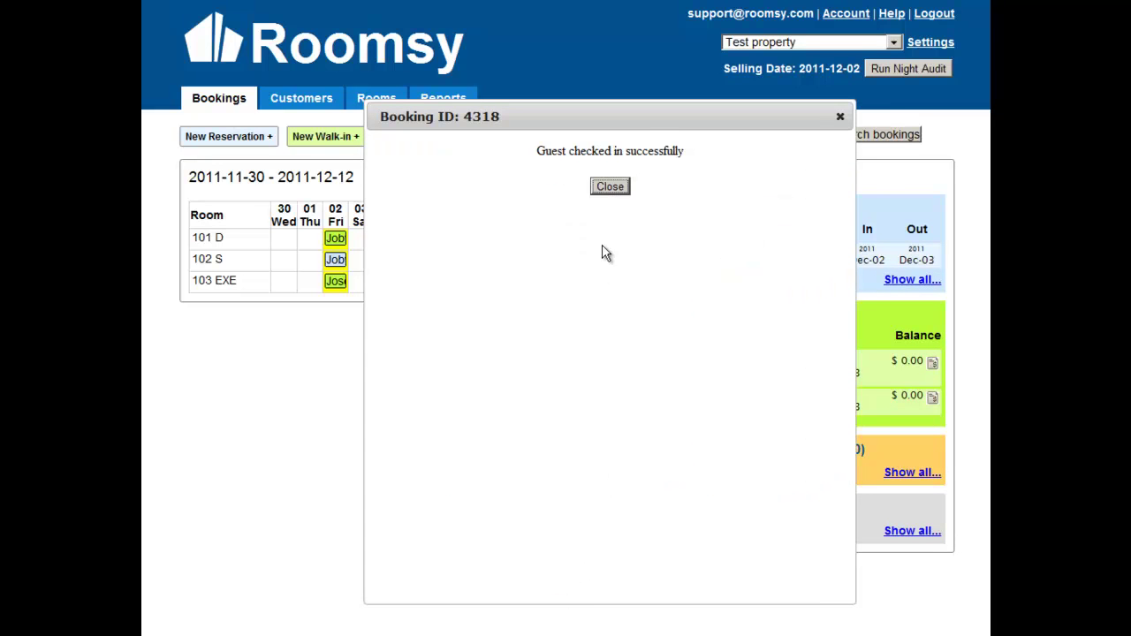
pyautogui.click(602, 189)
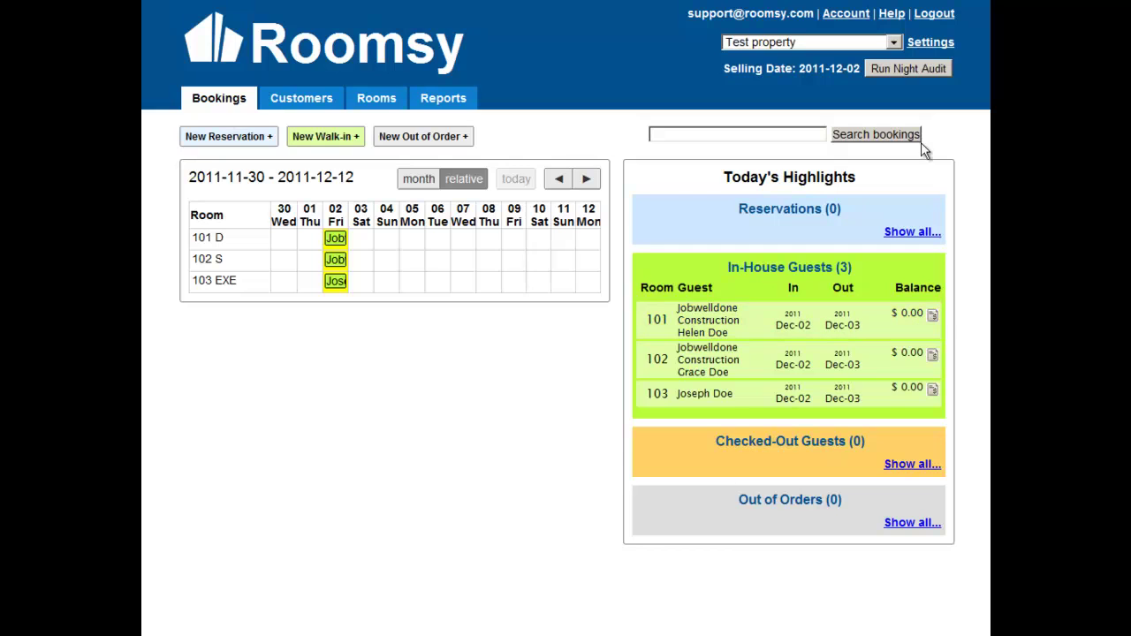
# Run and accept the night audit, advancing the selling date to 2011-12-03
pyautogui.click(906, 70)
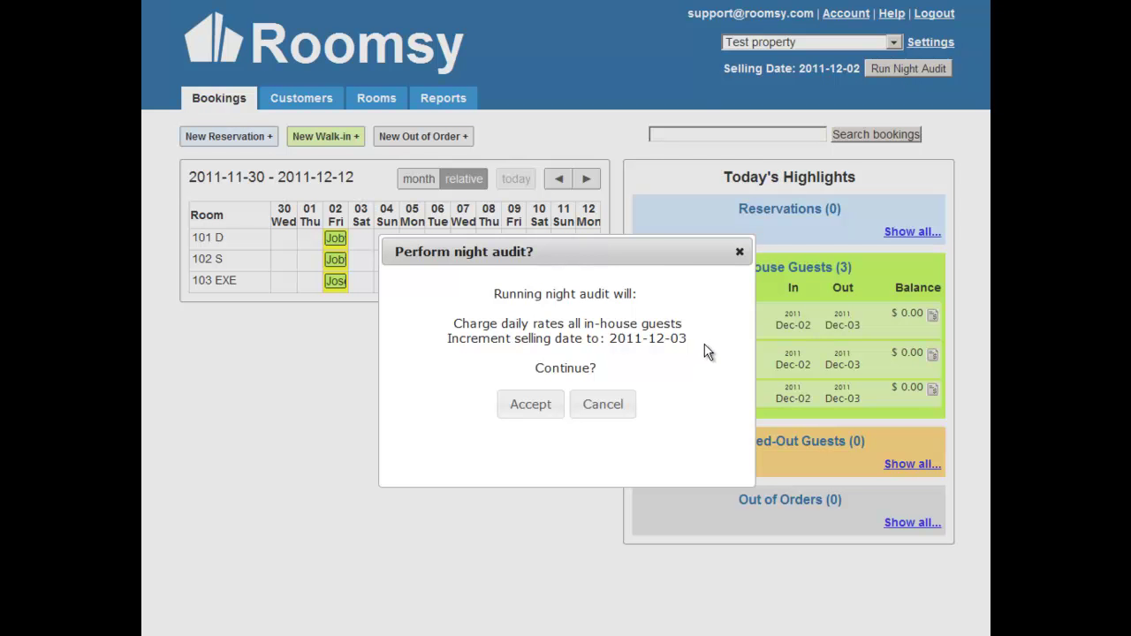
pyautogui.click(533, 405)
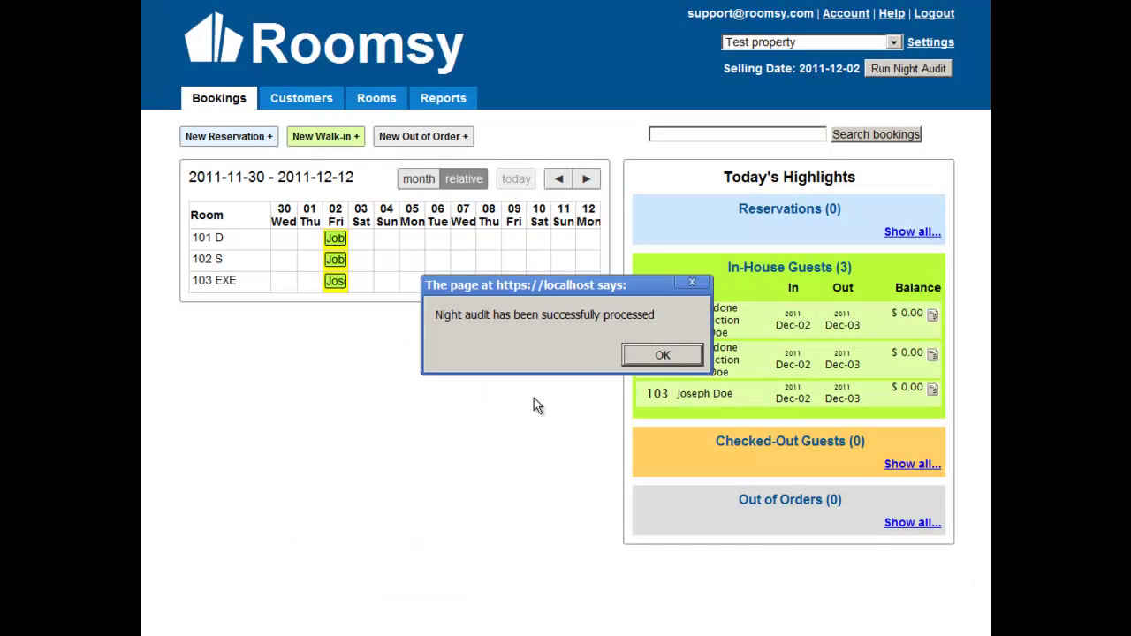
pyautogui.click(659, 357)
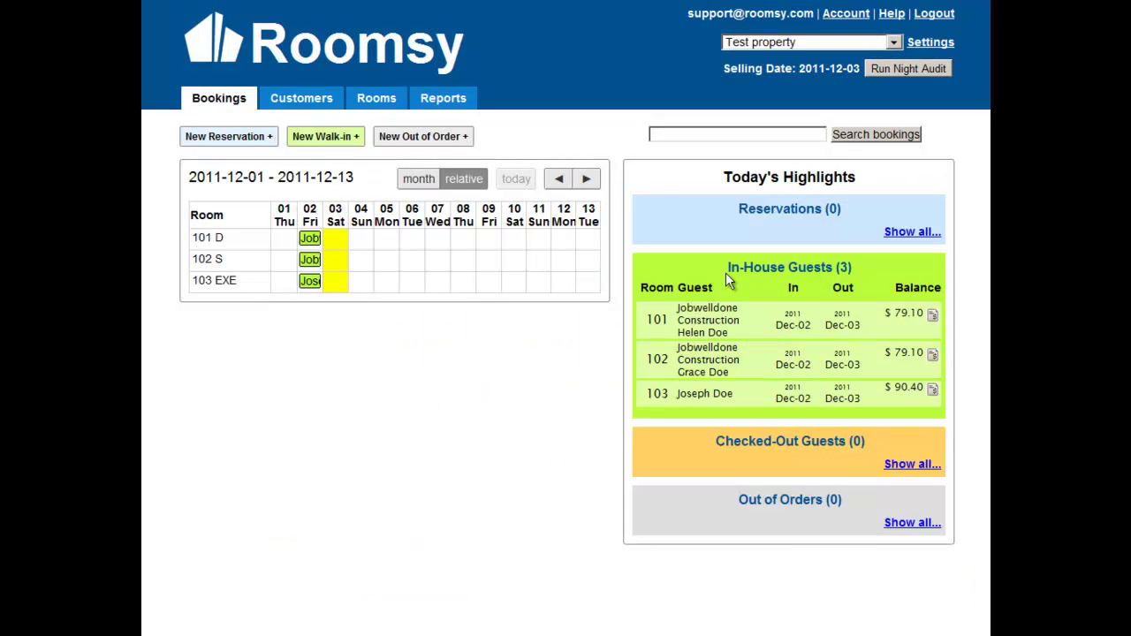
pyautogui.moveTo(830, 68); pyautogui.dragTo(862, 68)
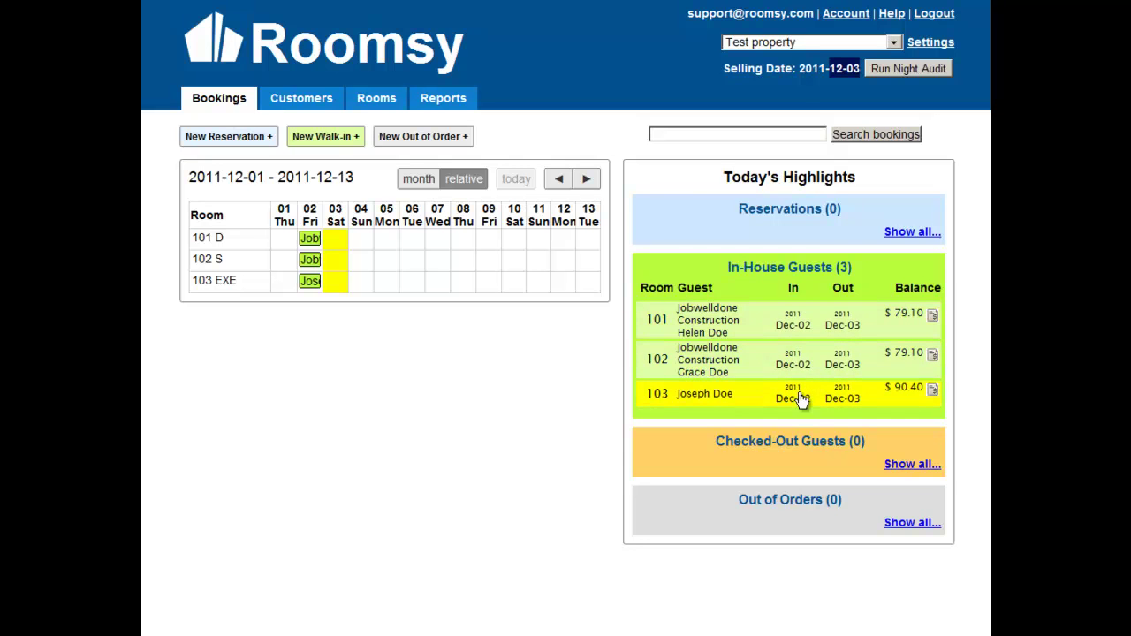
# Review room 101's booking and its 79.10 taxed rate
pyautogui.click(795, 331)
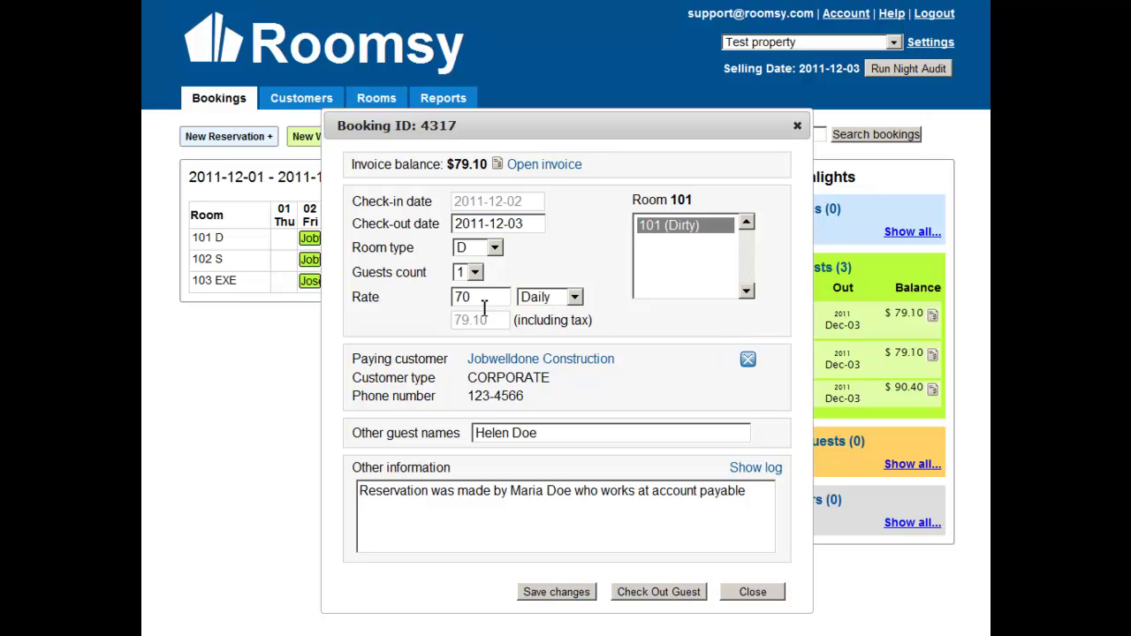
pyautogui.moveTo(492, 324); pyautogui.dragTo(458, 327)
pyautogui.click(495, 323)
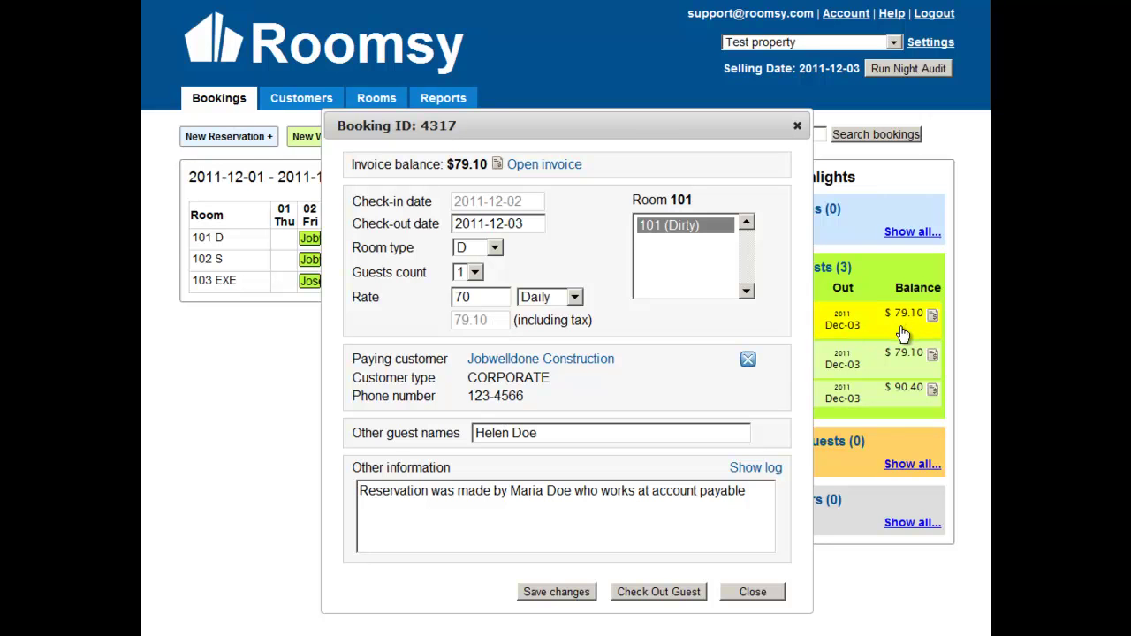
pyautogui.click(752, 592)
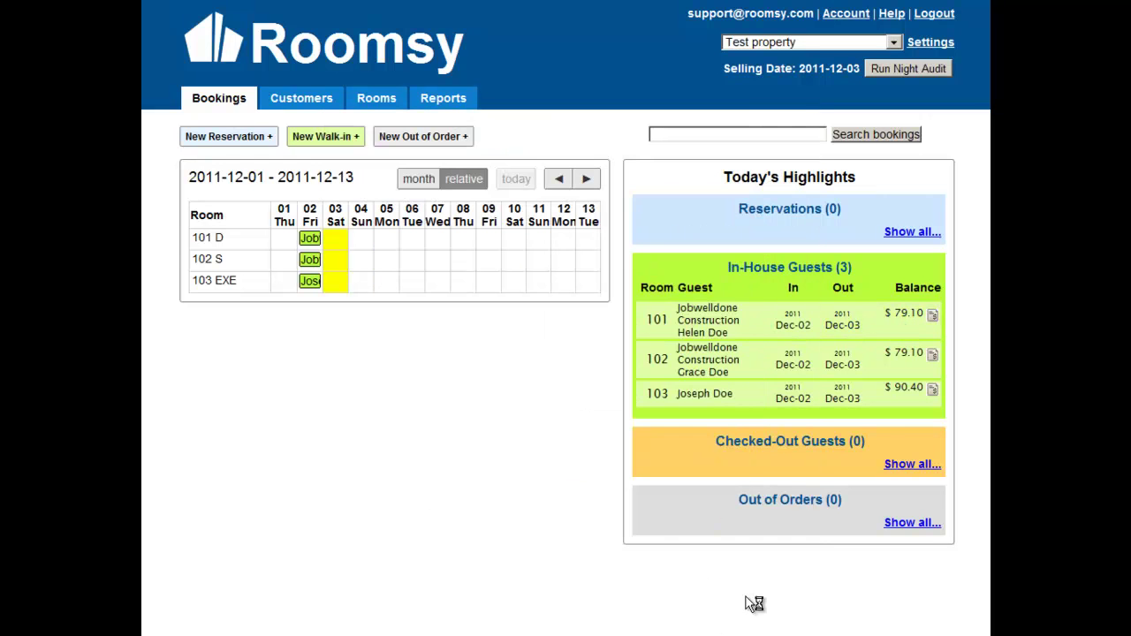
# Review room 103's 80 nightly rate, then check out the room 103 guest
pyautogui.click(881, 392)
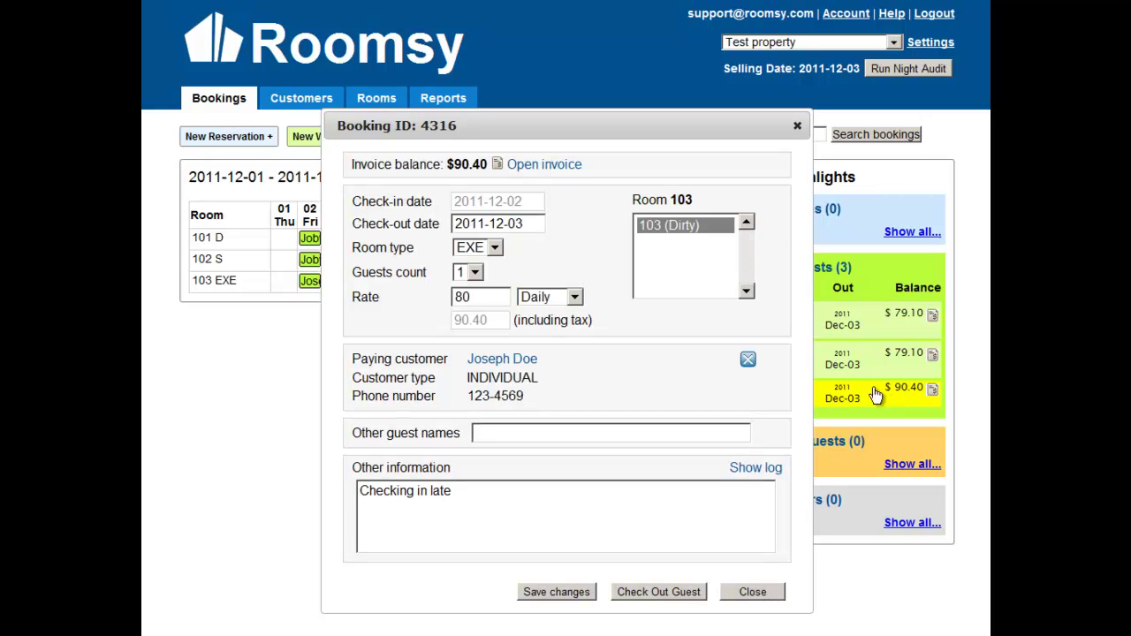
pyautogui.doubleClick(486, 301)
pyautogui.click(502, 302)
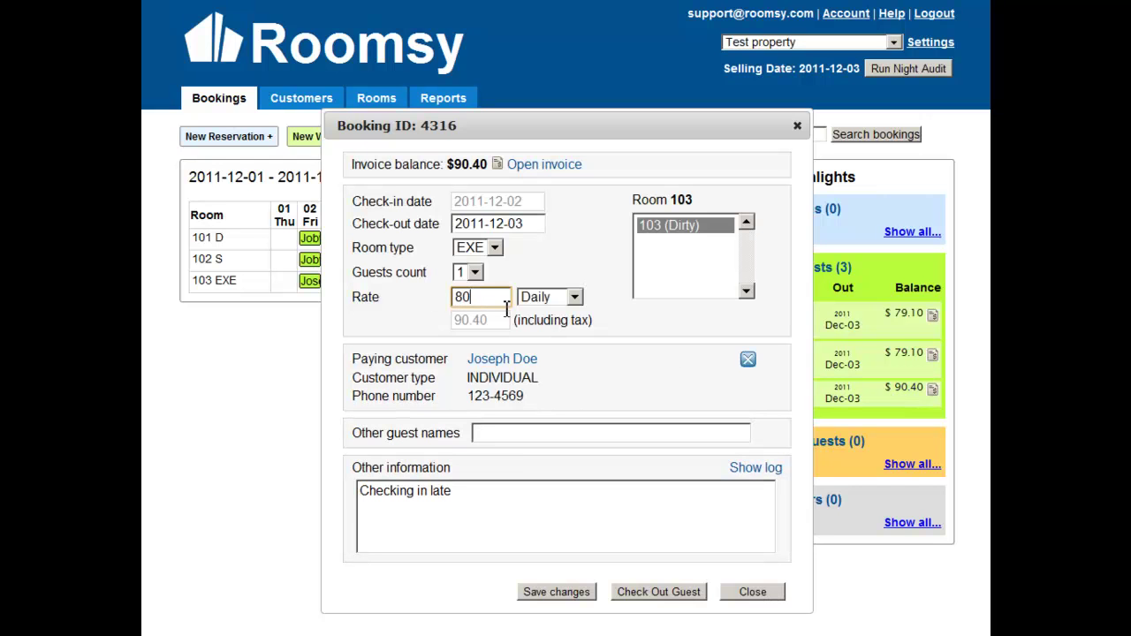
pyautogui.click(756, 594)
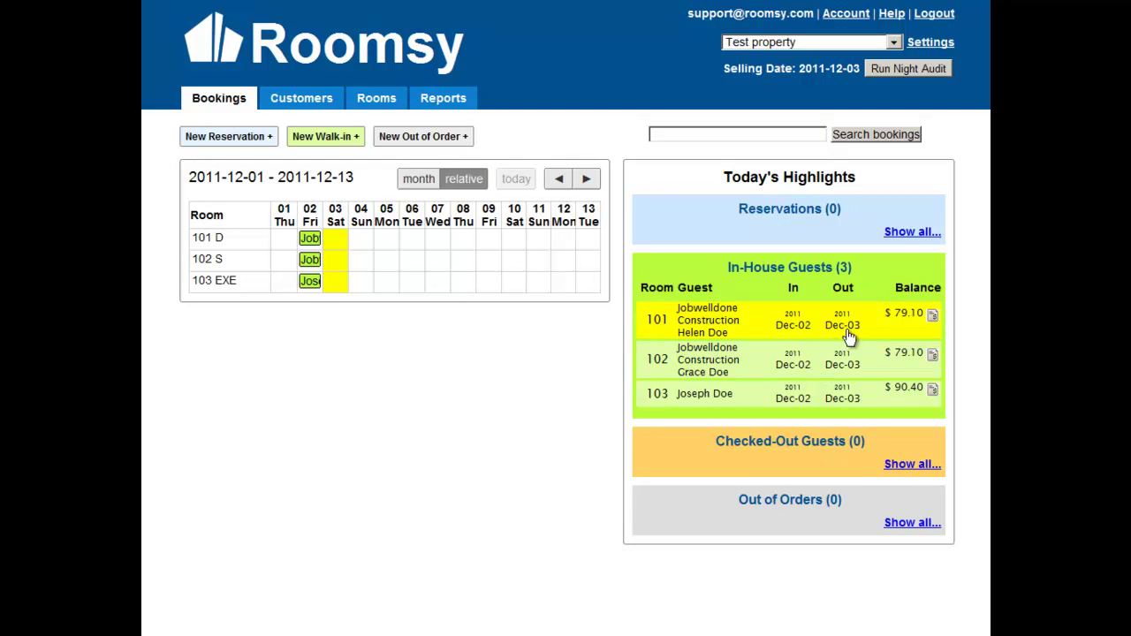
pyautogui.click(849, 402)
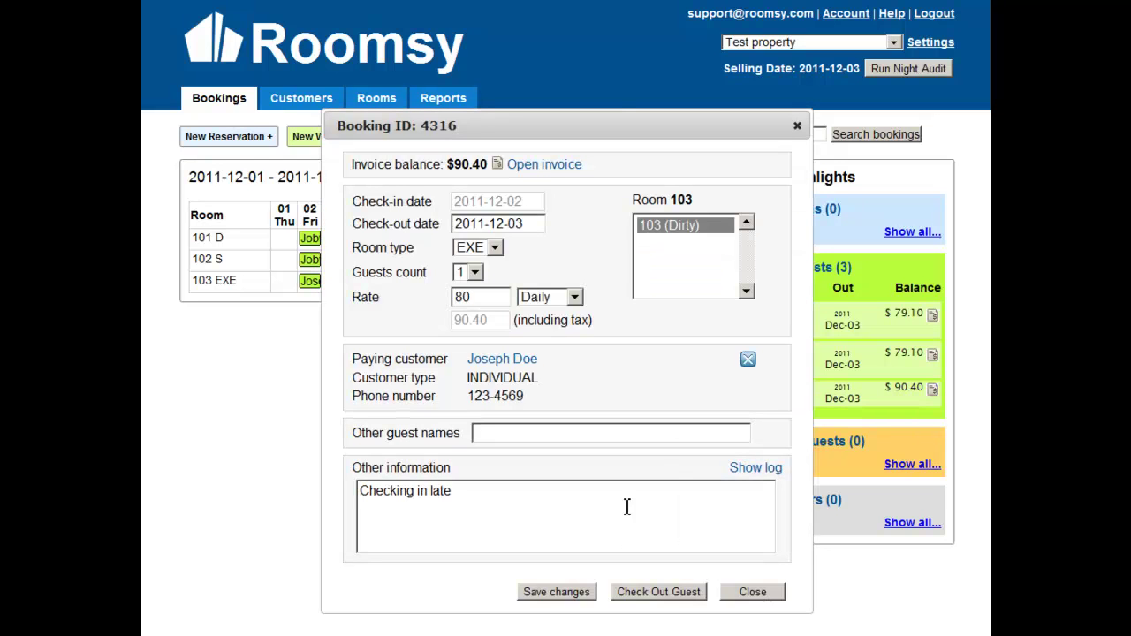
pyautogui.click(659, 593)
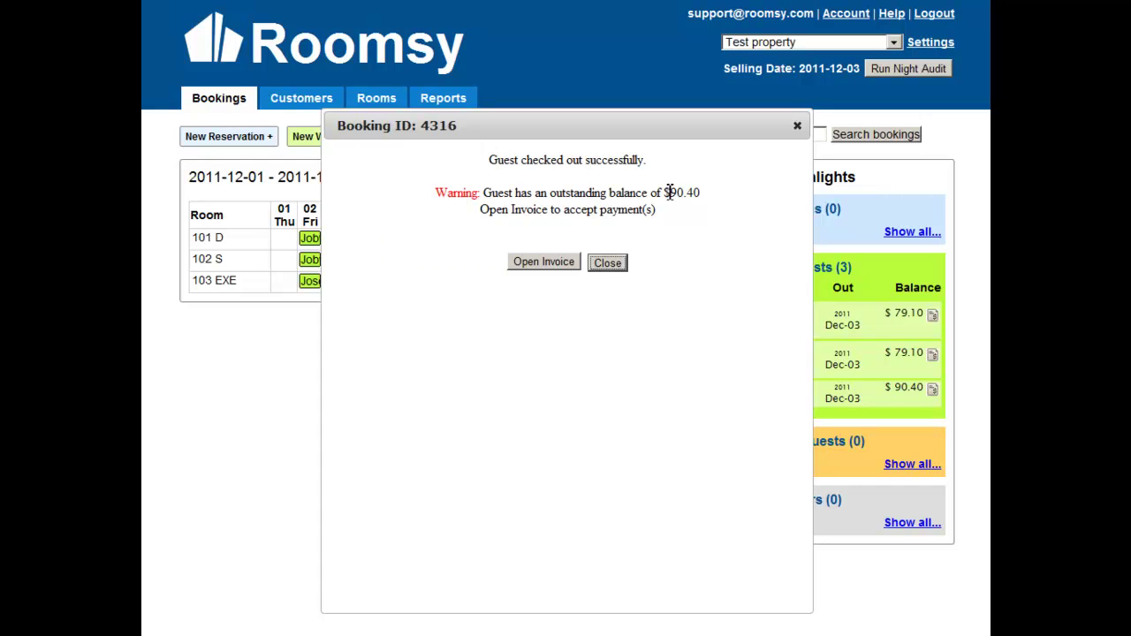
# Dismiss the checkout warning about the $90.40 outstanding balance
pyautogui.moveTo(664, 192); pyautogui.dragTo(705, 192)
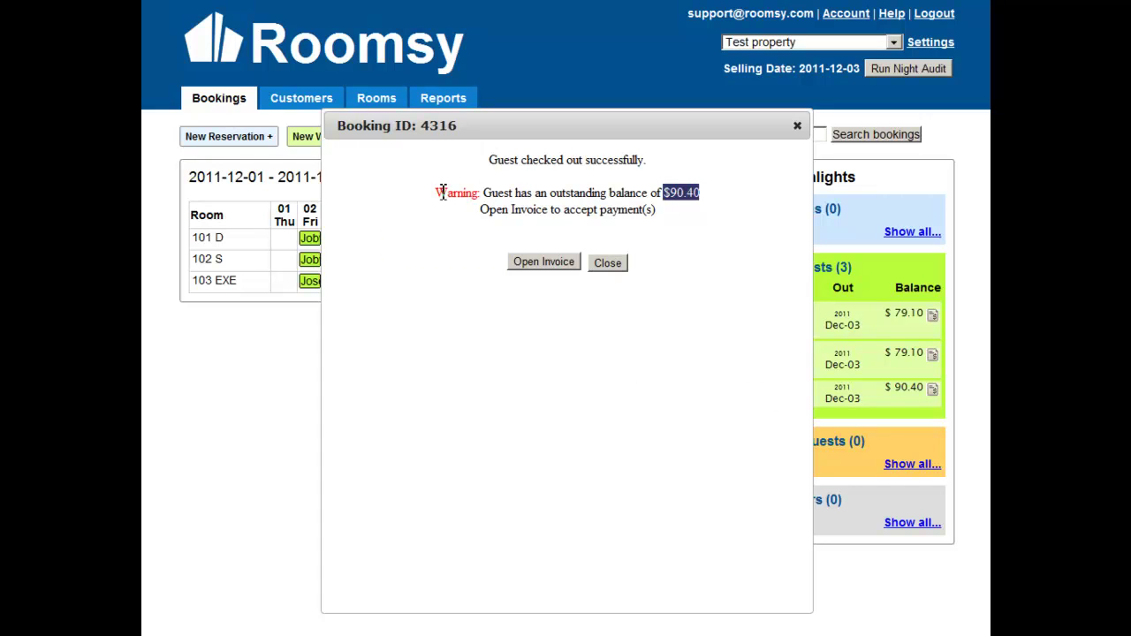
pyautogui.moveTo(492, 192); pyautogui.dragTo(625, 196)
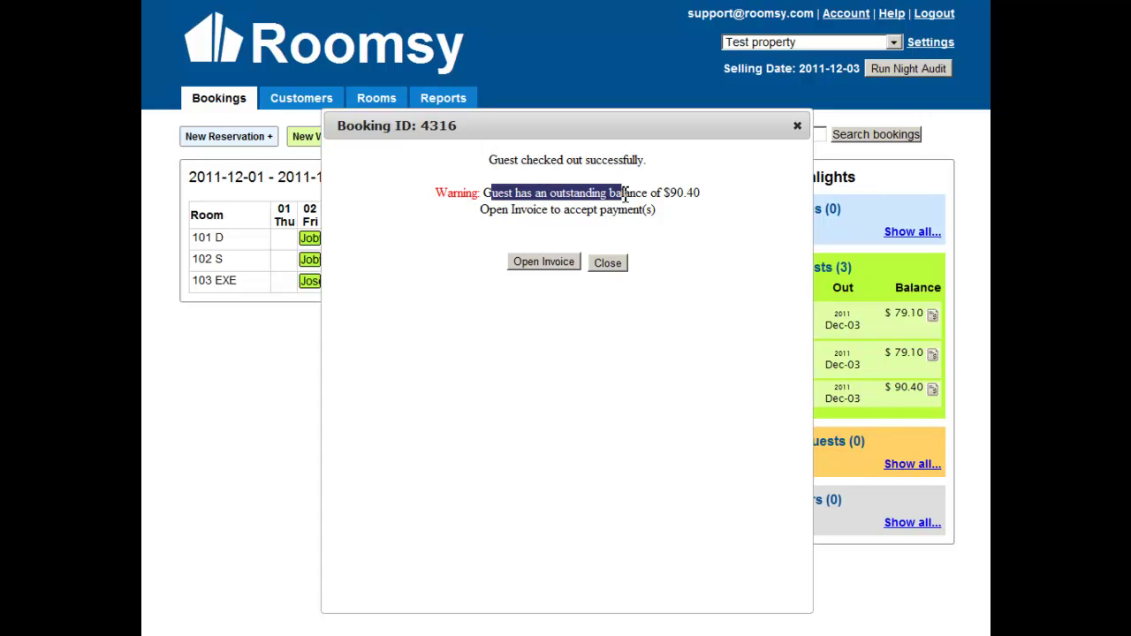
pyautogui.click(549, 298)
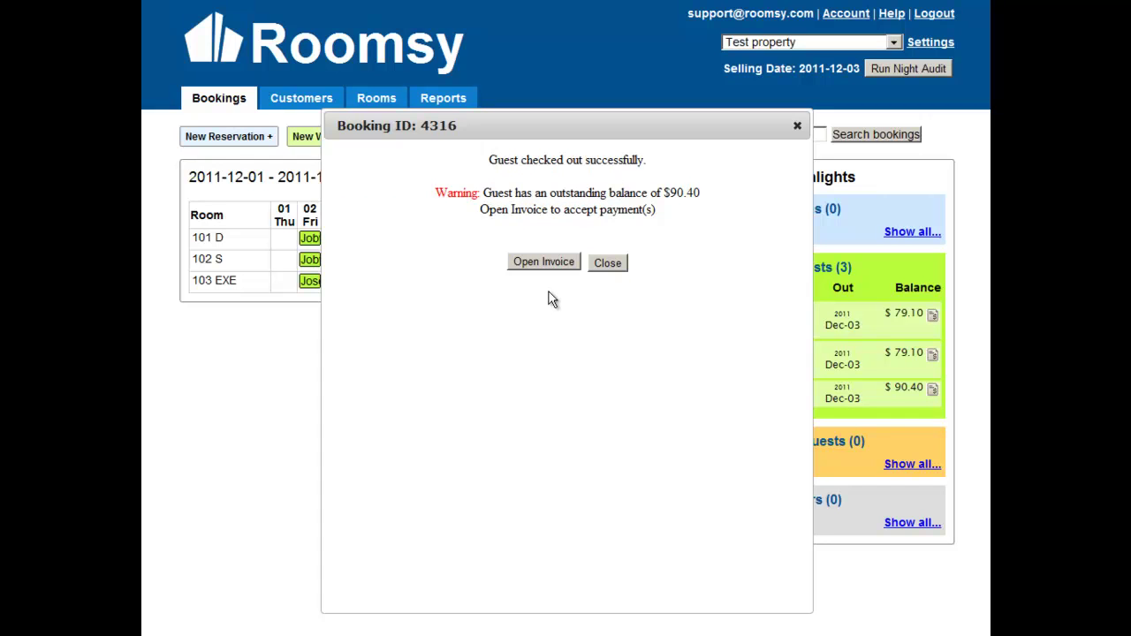
pyautogui.click(609, 265)
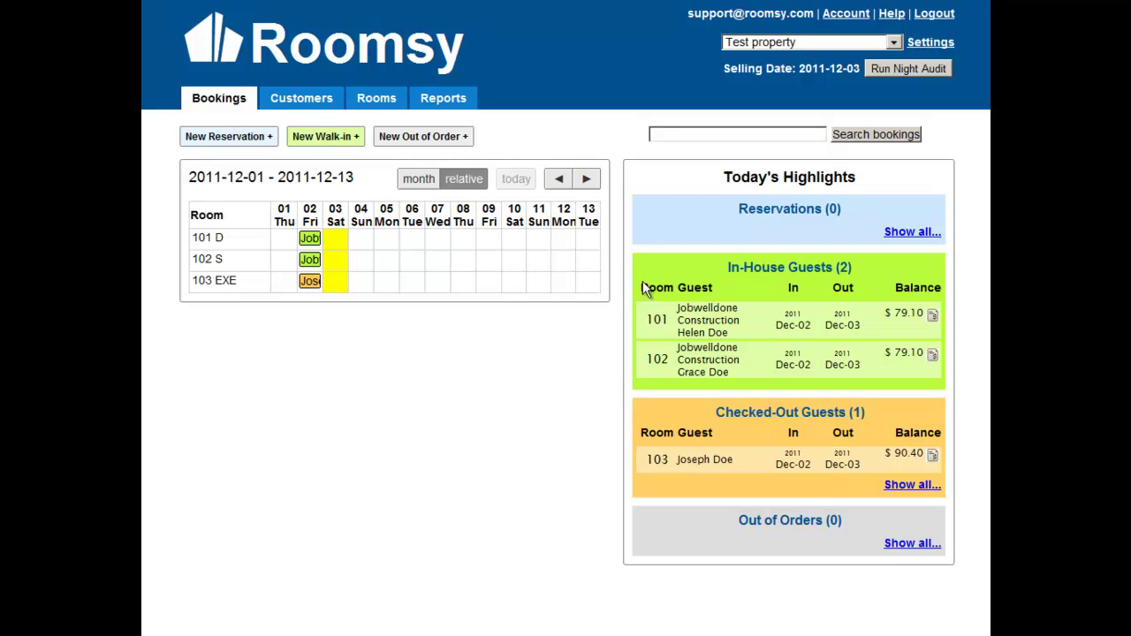
# Change booking 4317's check-out date to December 5, save it, and close the booking details
pyautogui.click(705, 324)
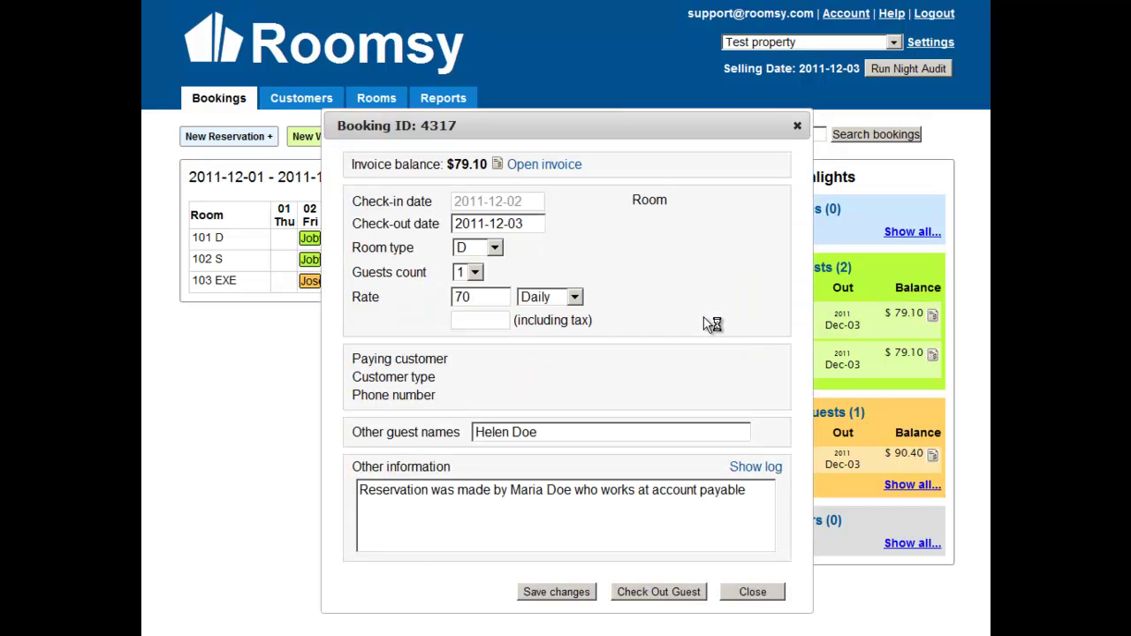
pyautogui.click(510, 223)
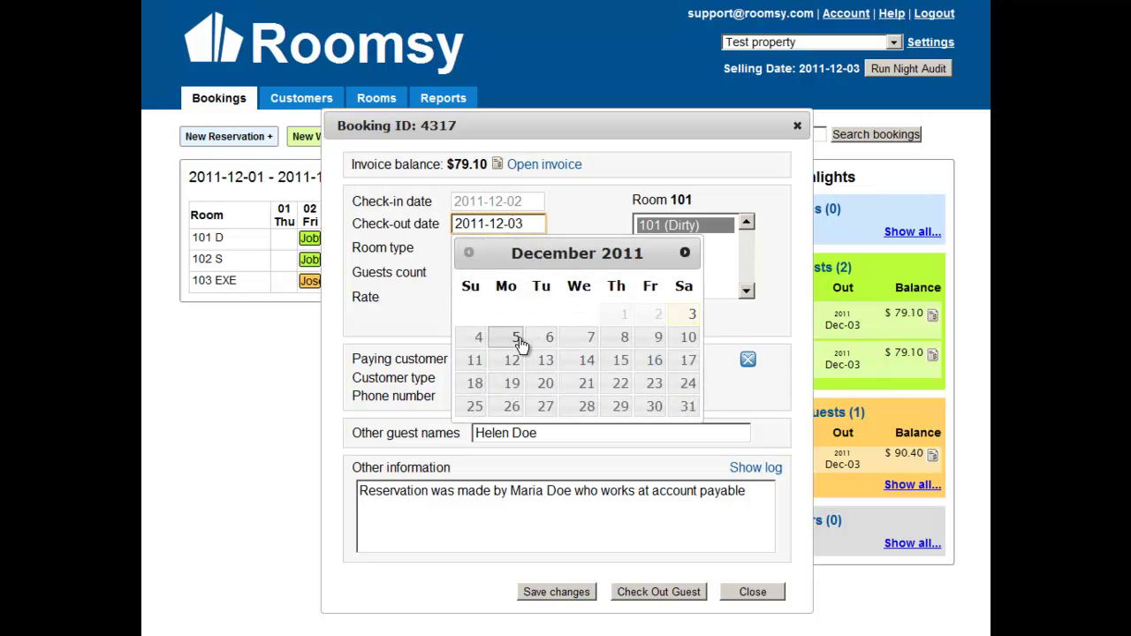
pyautogui.click(517, 339)
pyautogui.click(571, 597)
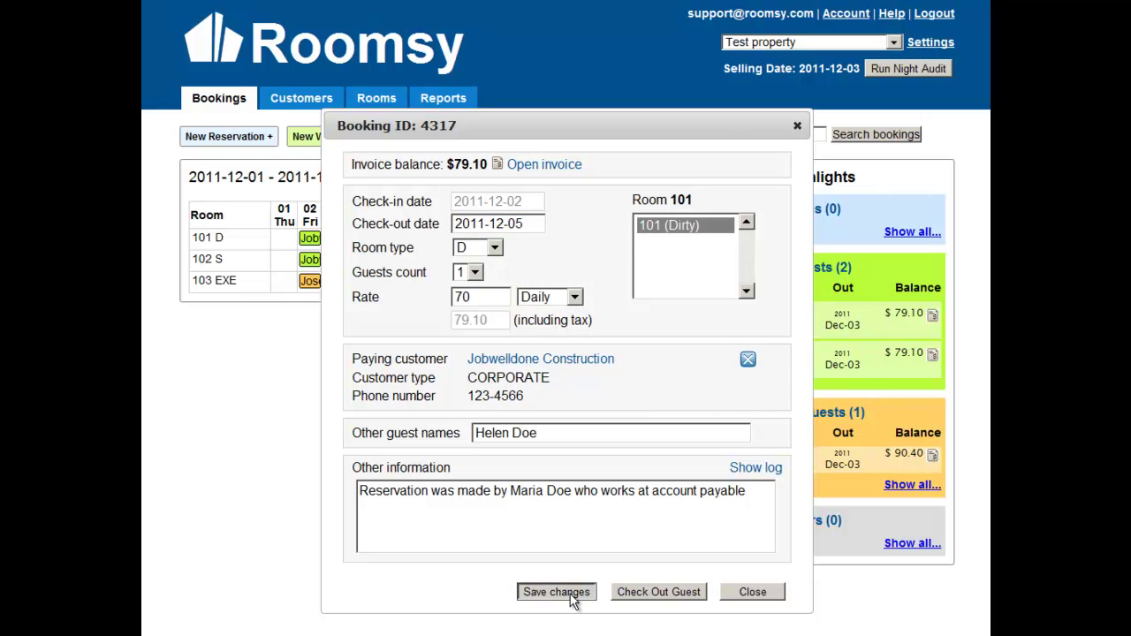
pyautogui.click(662, 354)
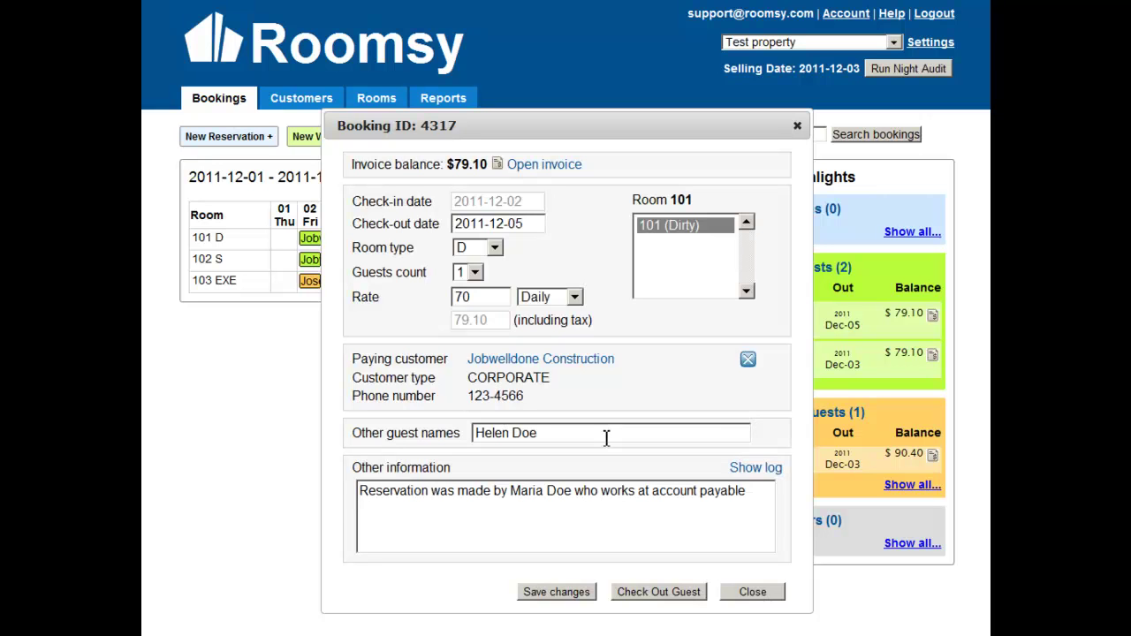
pyautogui.click(538, 225)
pyautogui.click(599, 228)
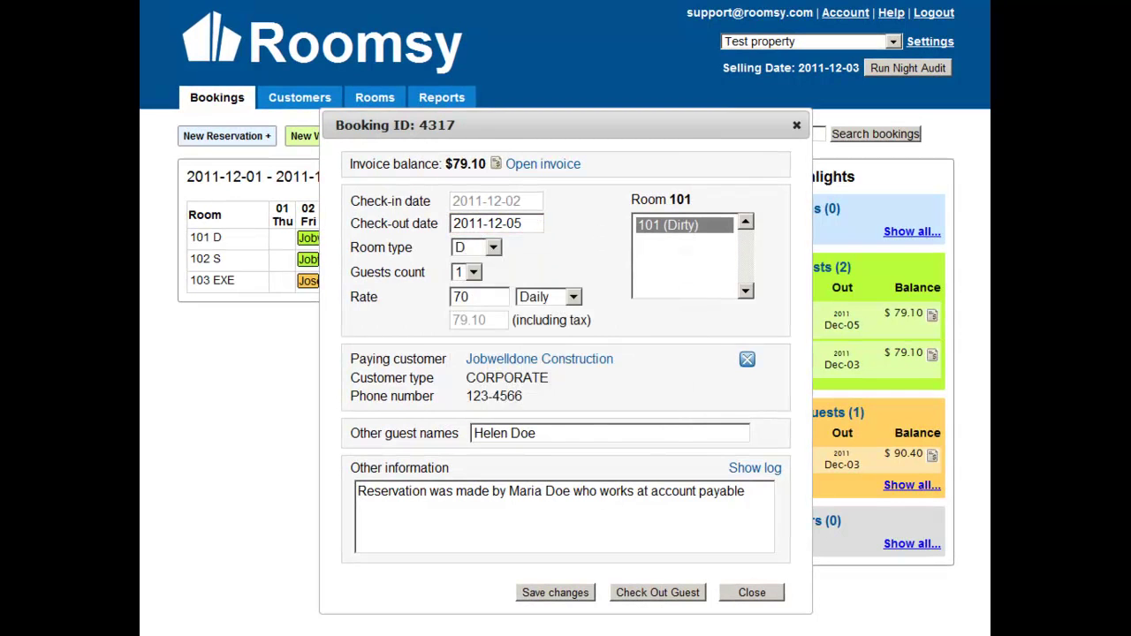
pyautogui.click(758, 596)
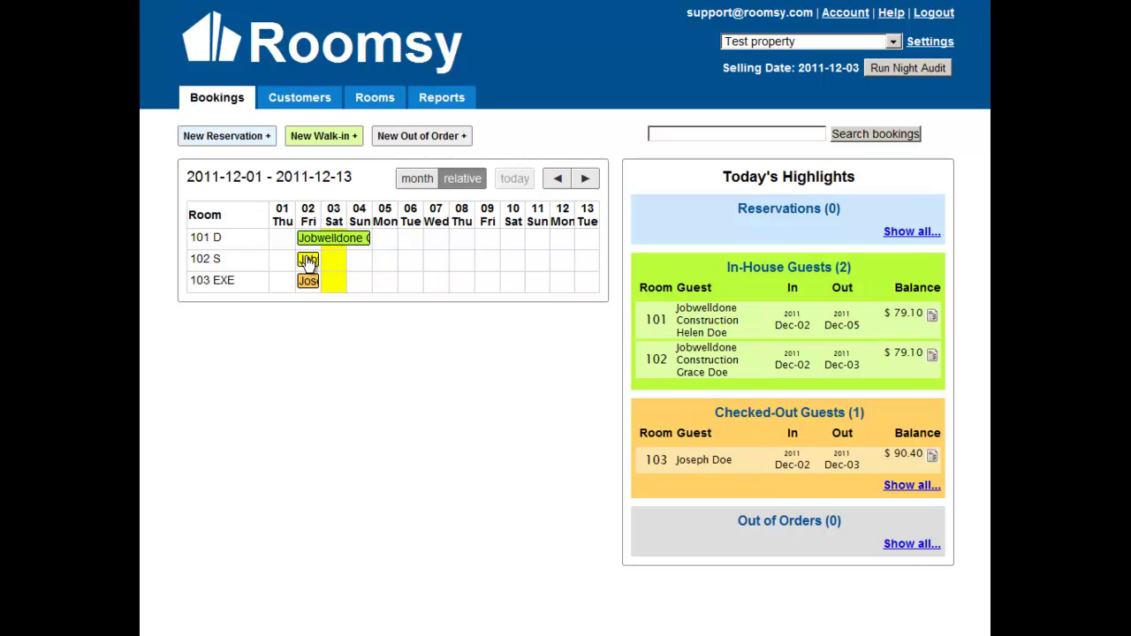
# Check out the in-house guest in room 102
pyautogui.click(749, 359)
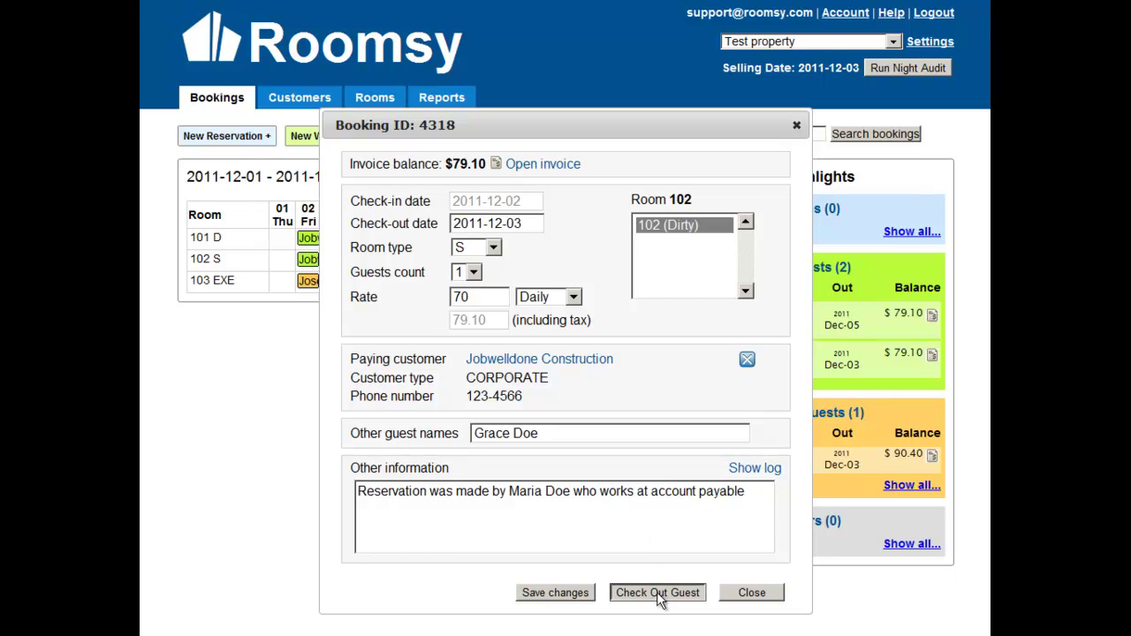
pyautogui.click(658, 594)
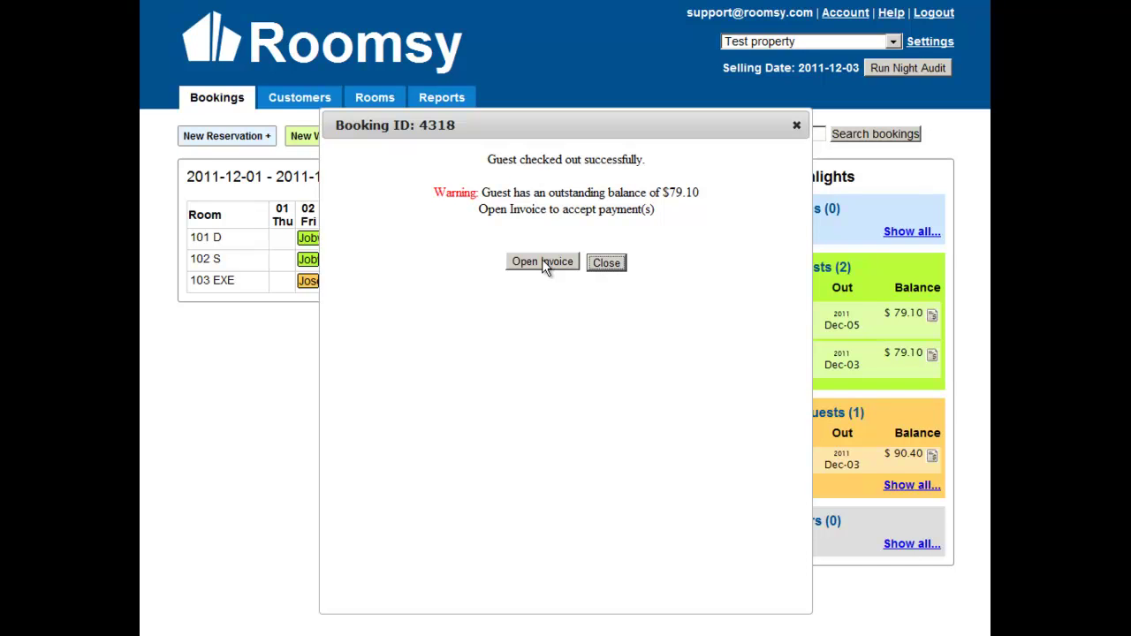
pyautogui.click(608, 262)
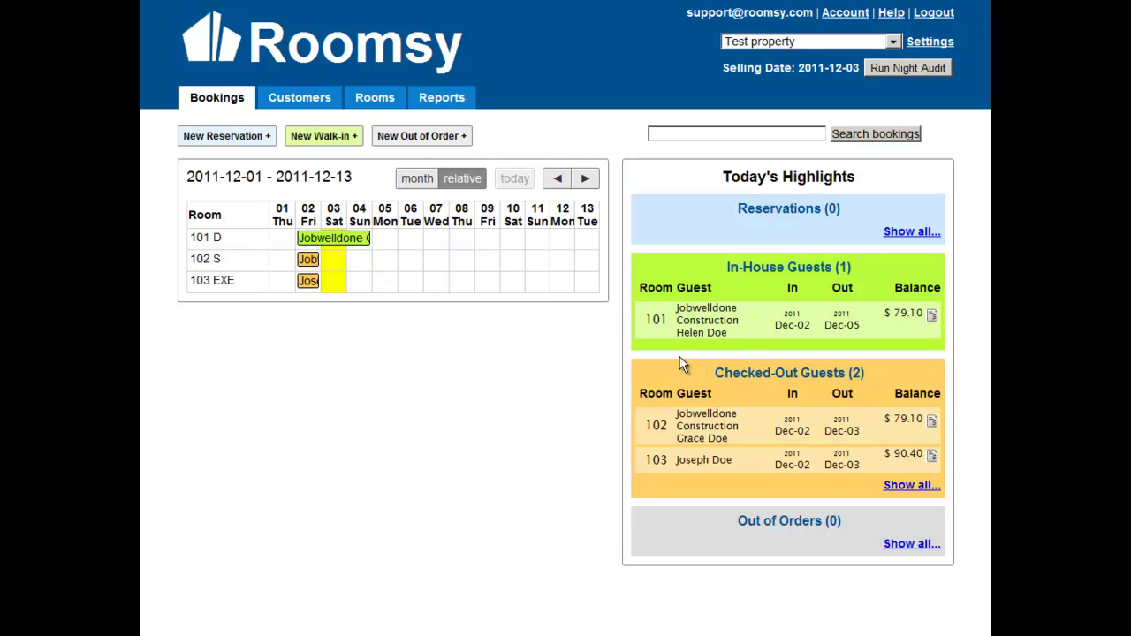
# Change booking 4317 to room type EXE in room 103 and save
pyautogui.click(741, 335)
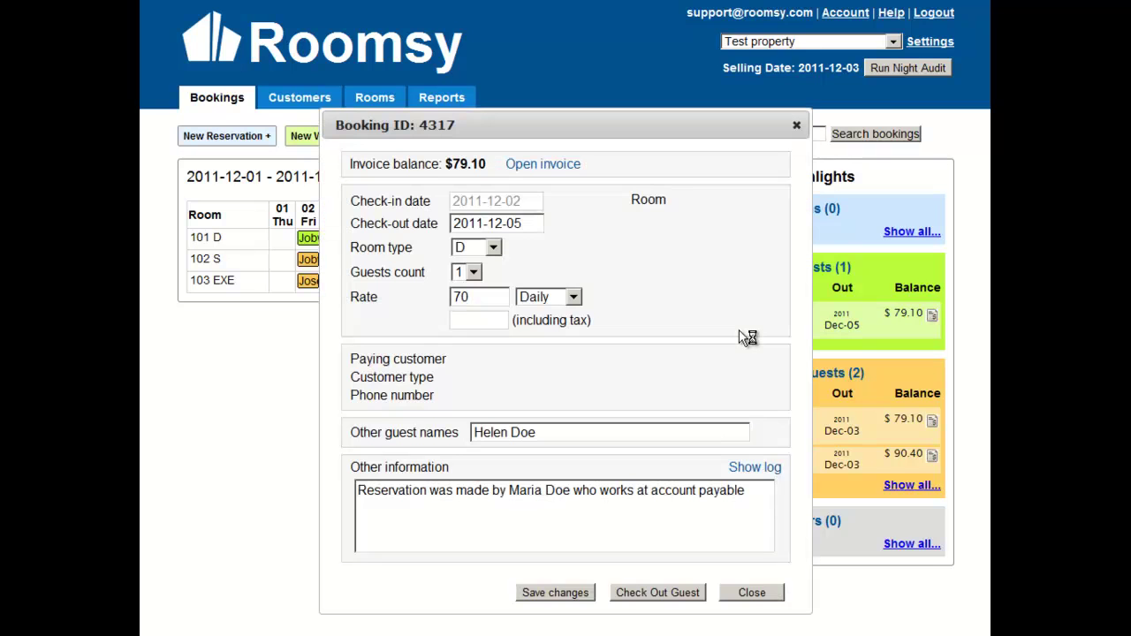
pyautogui.click(494, 248)
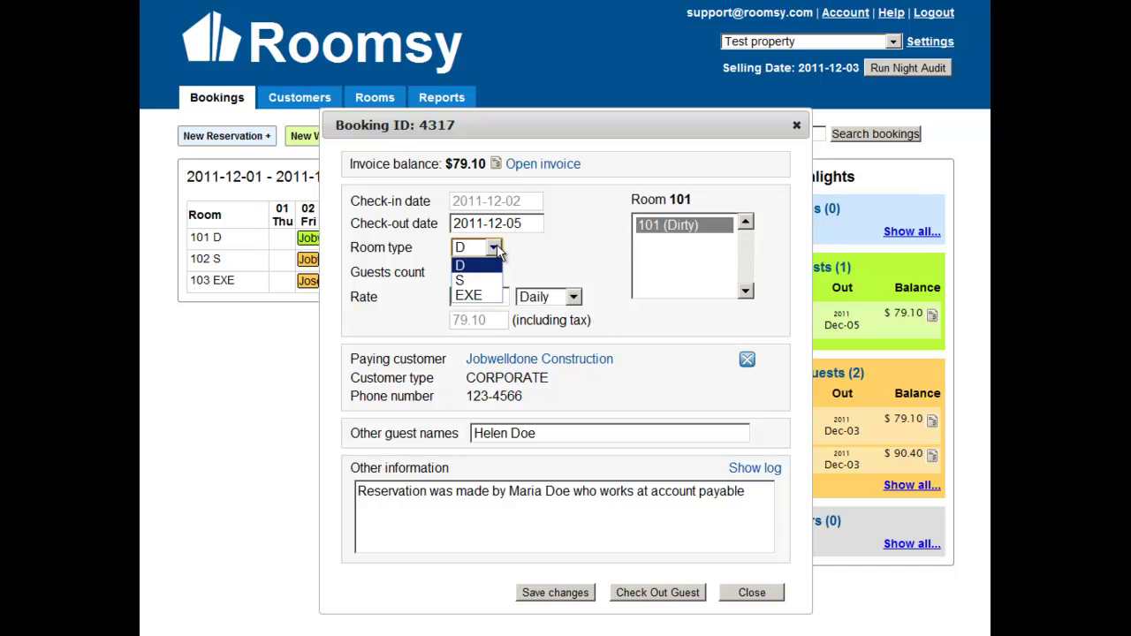
pyautogui.click(493, 295)
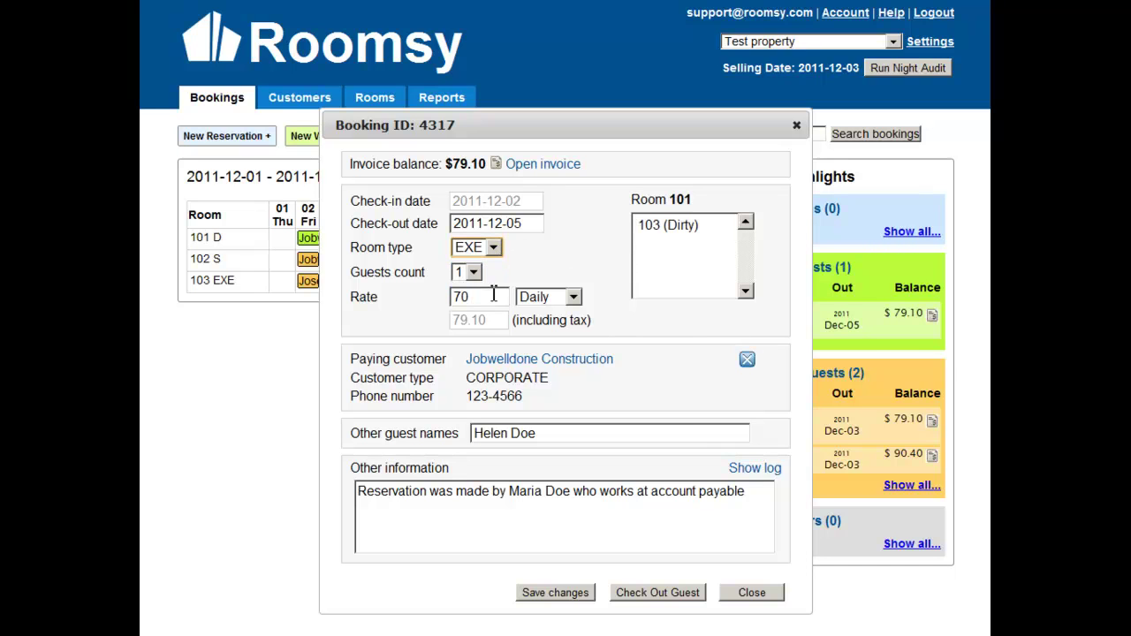
pyautogui.click(665, 227)
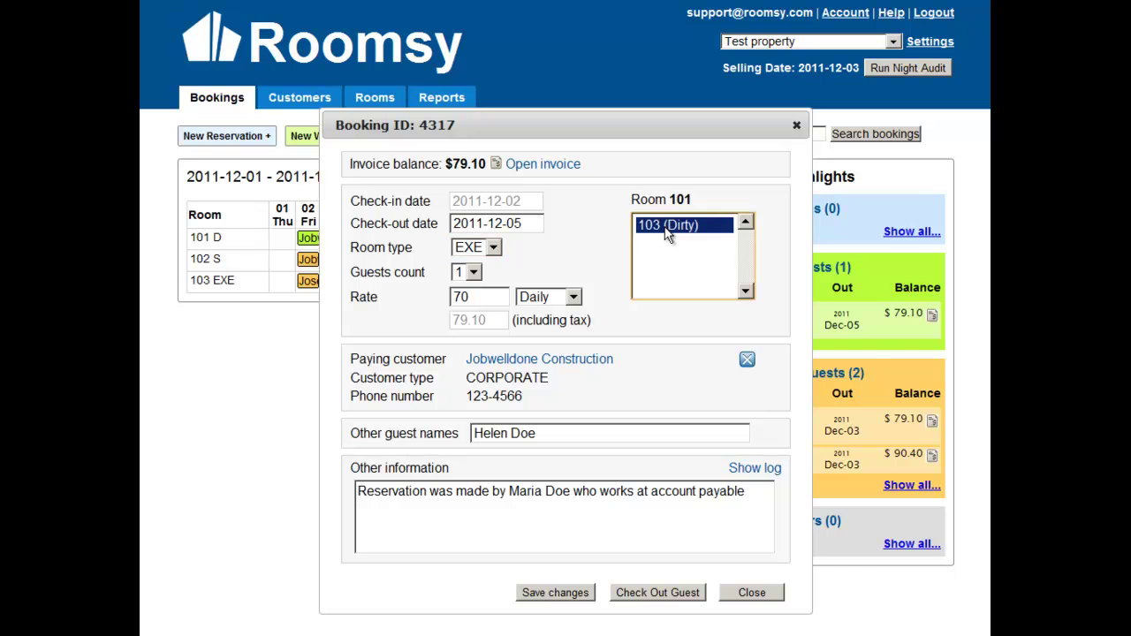
pyautogui.click(572, 598)
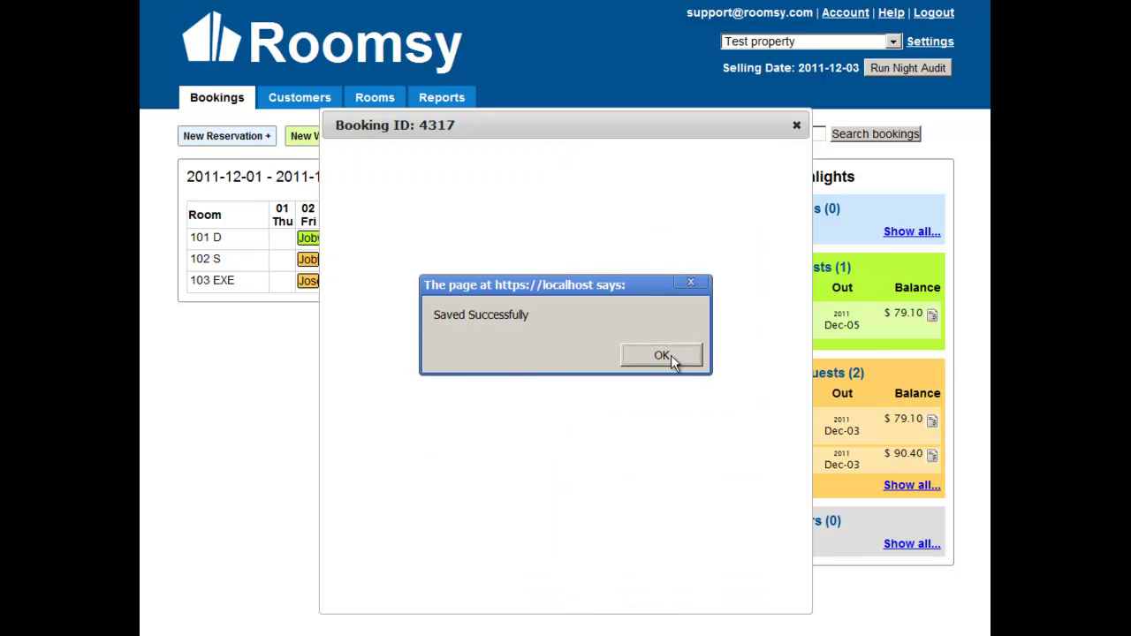
pyautogui.click(669, 355)
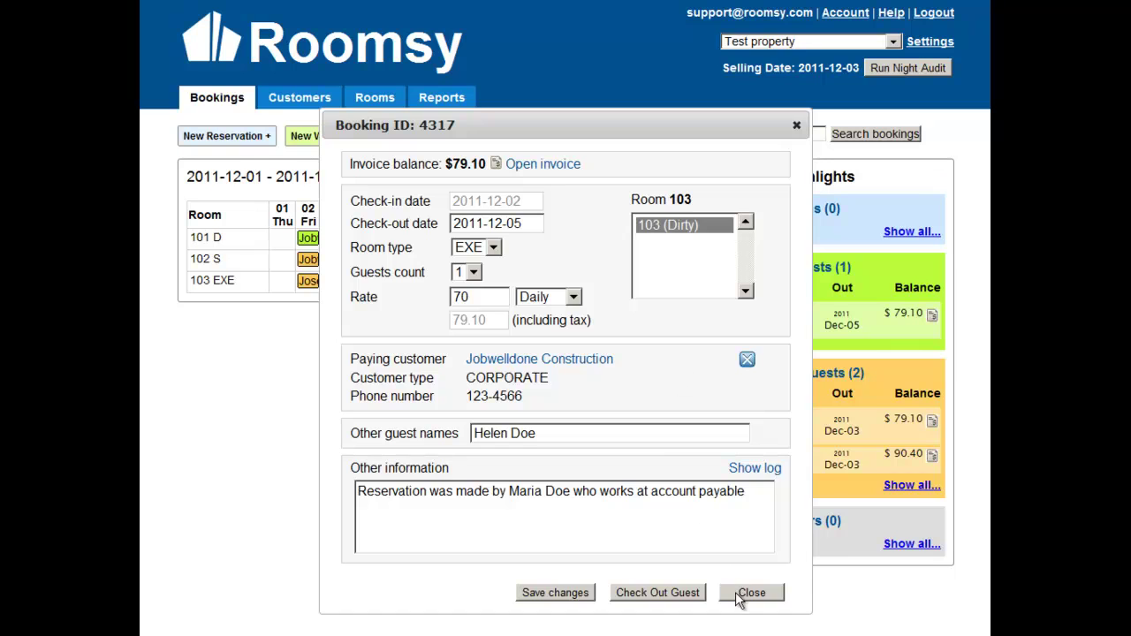
pyautogui.click(747, 594)
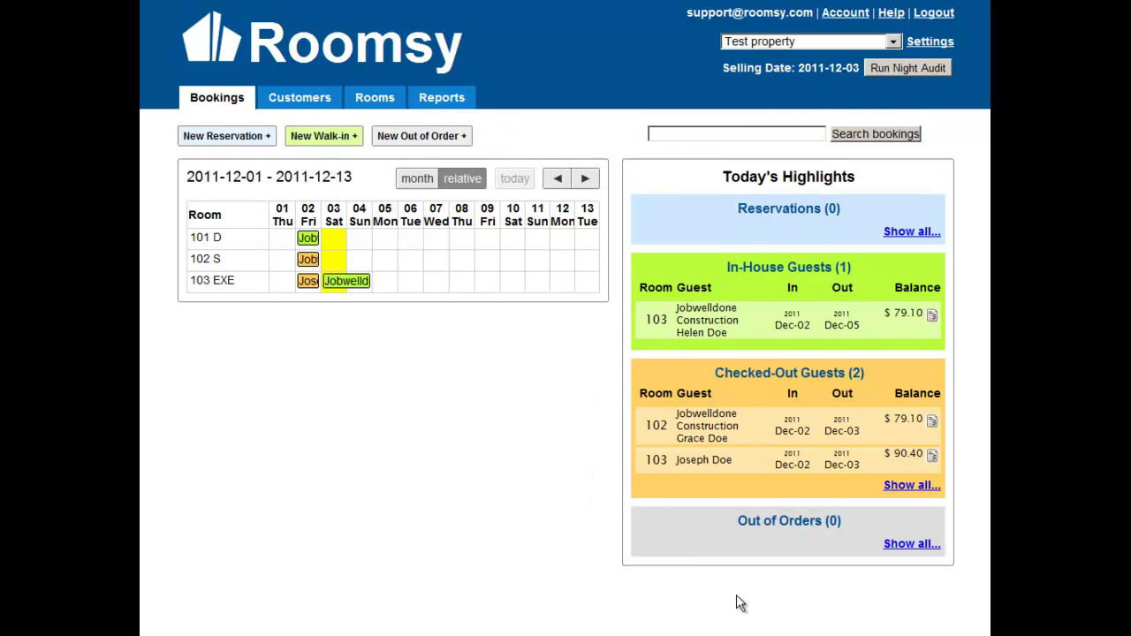
# Cancel booking 4318's check-out, then stretch its bar to a December 5 check-out
pyautogui.click(308, 260)
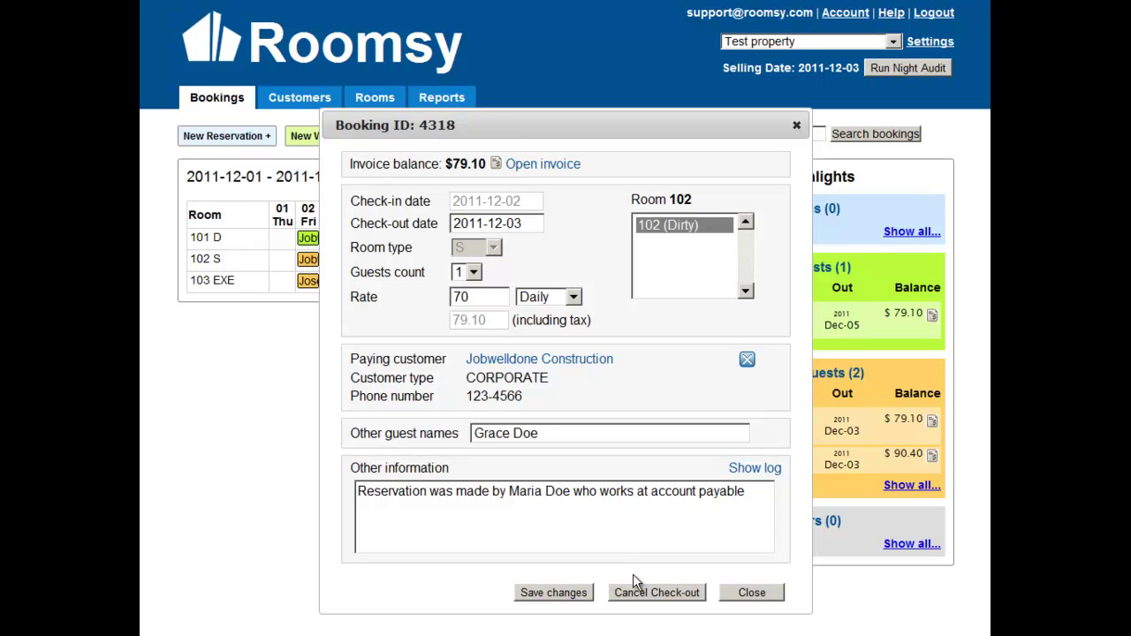
pyautogui.click(650, 599)
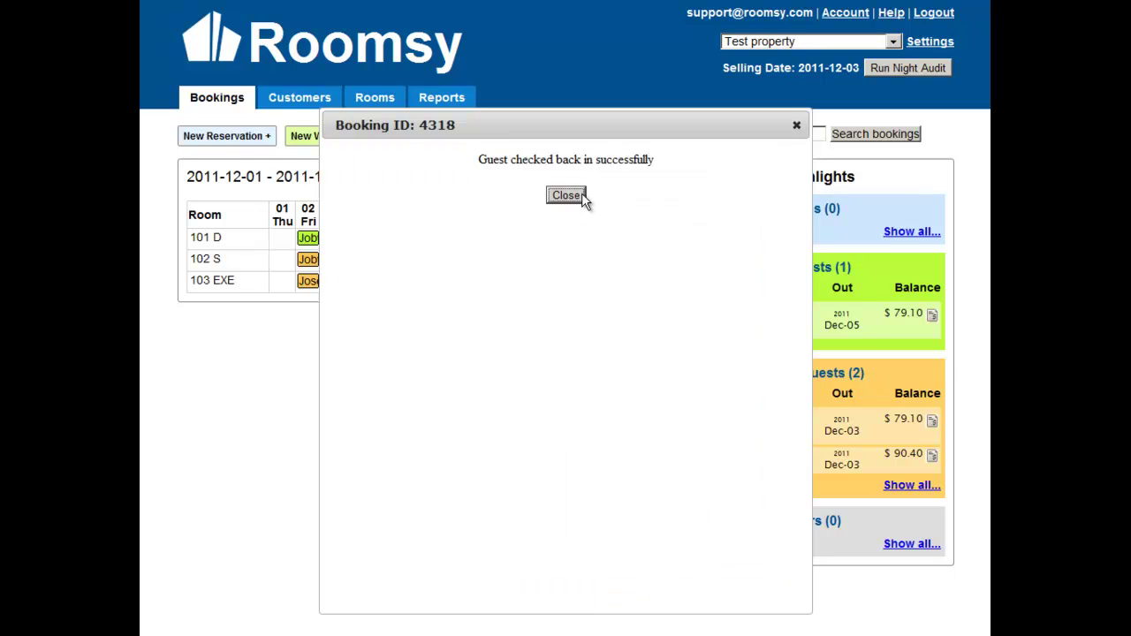
pyautogui.click(566, 195)
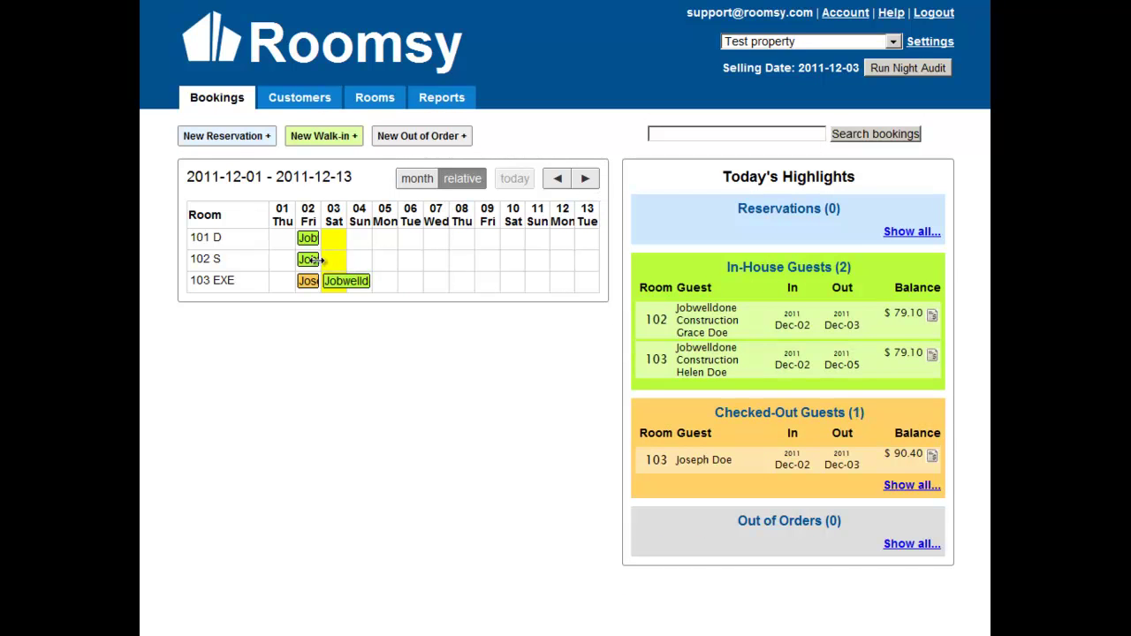
pyautogui.moveTo(316, 259); pyautogui.dragTo(371, 259)
pyautogui.press('Return')
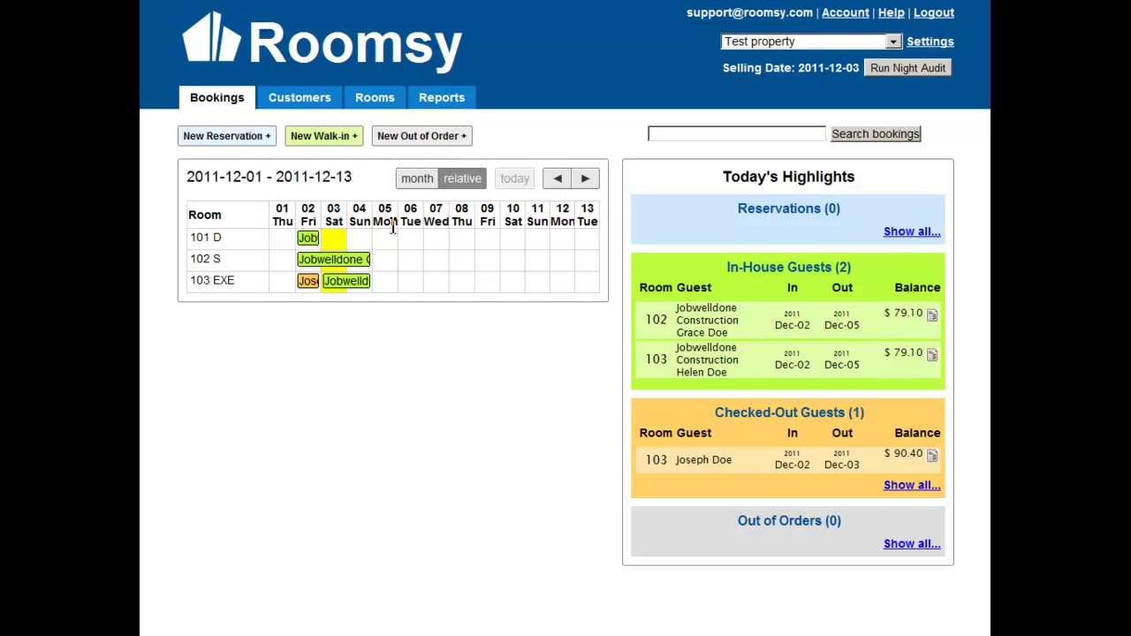
# Block room 101 out of order Dec 3–8 with reason 'Toilet leak. Will take 3 days to fix'
pyautogui.click(423, 138)
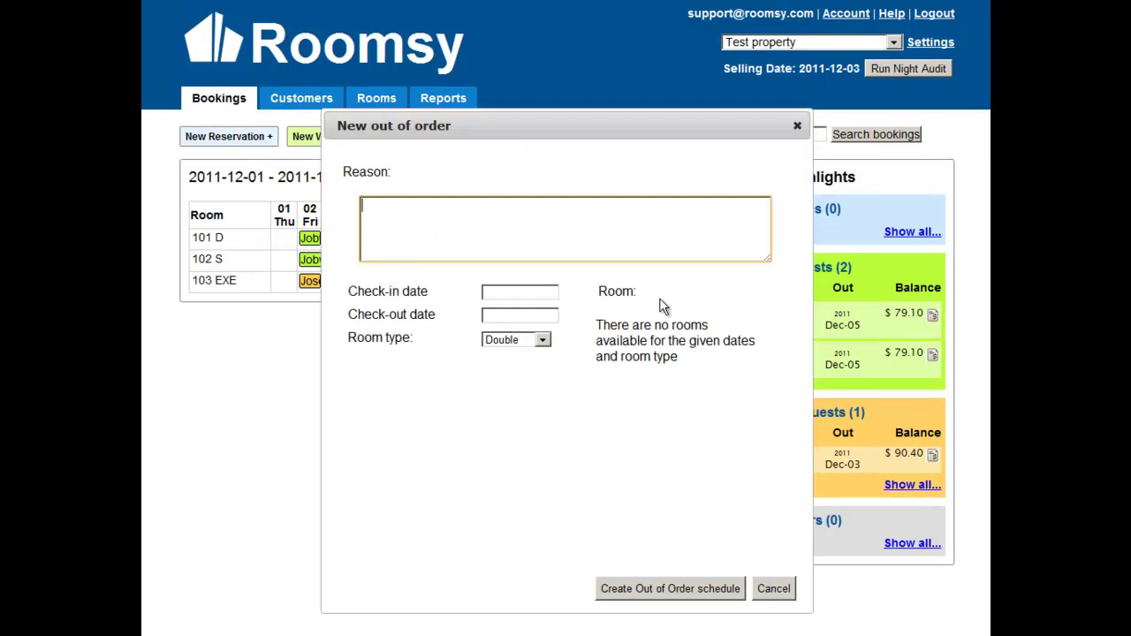
pyautogui.write('Toilet leak. Will take 3 days to fix')
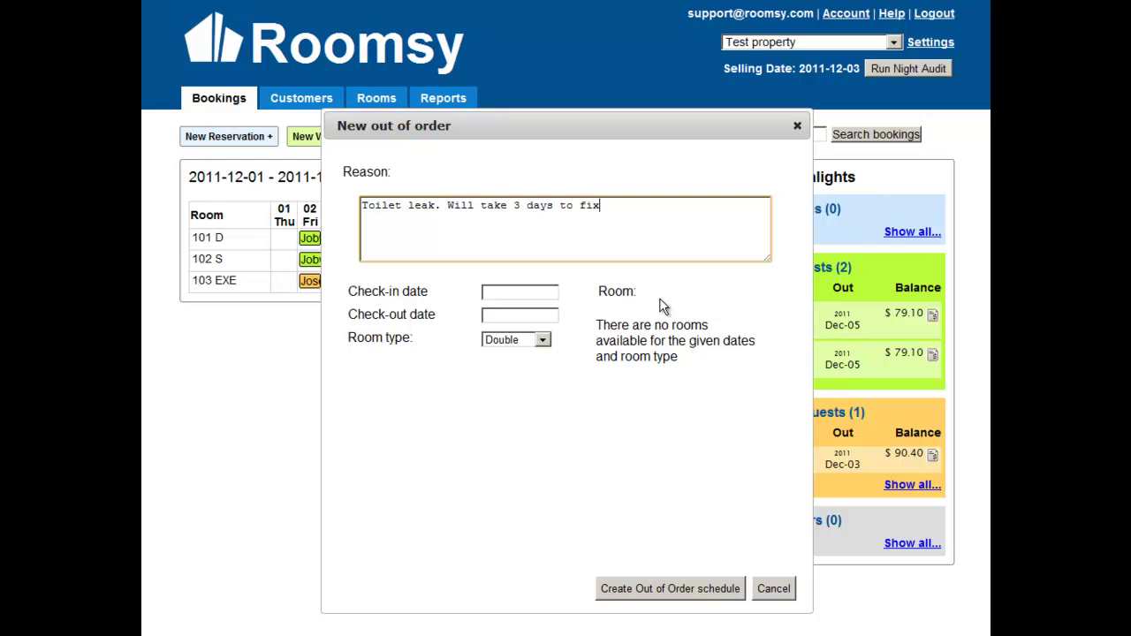
pyautogui.click(537, 294)
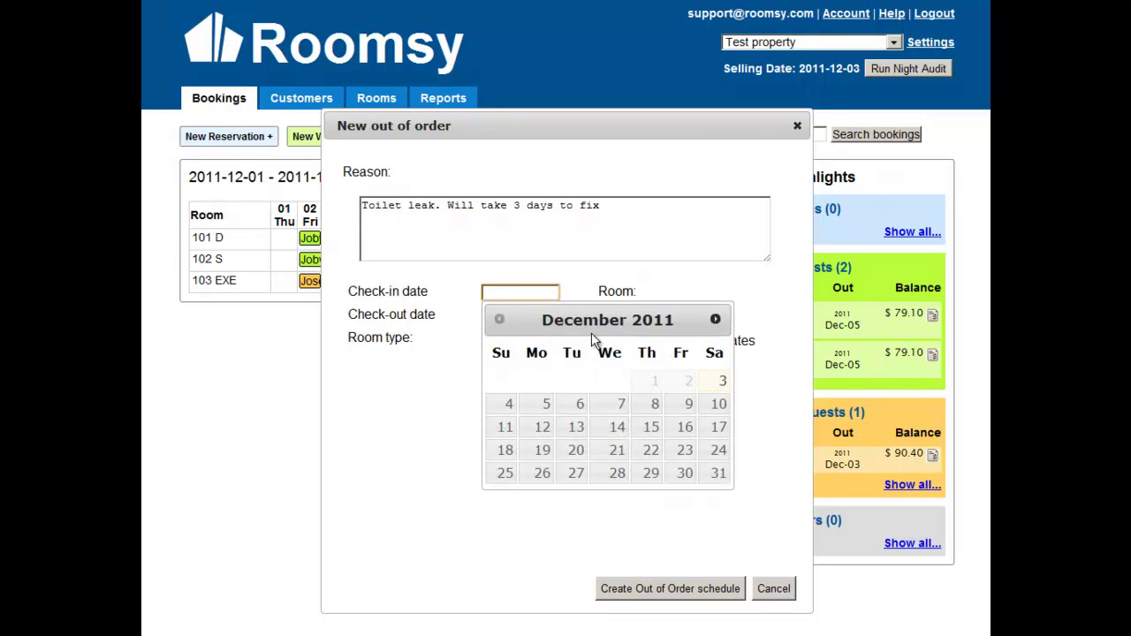
pyautogui.click(720, 387)
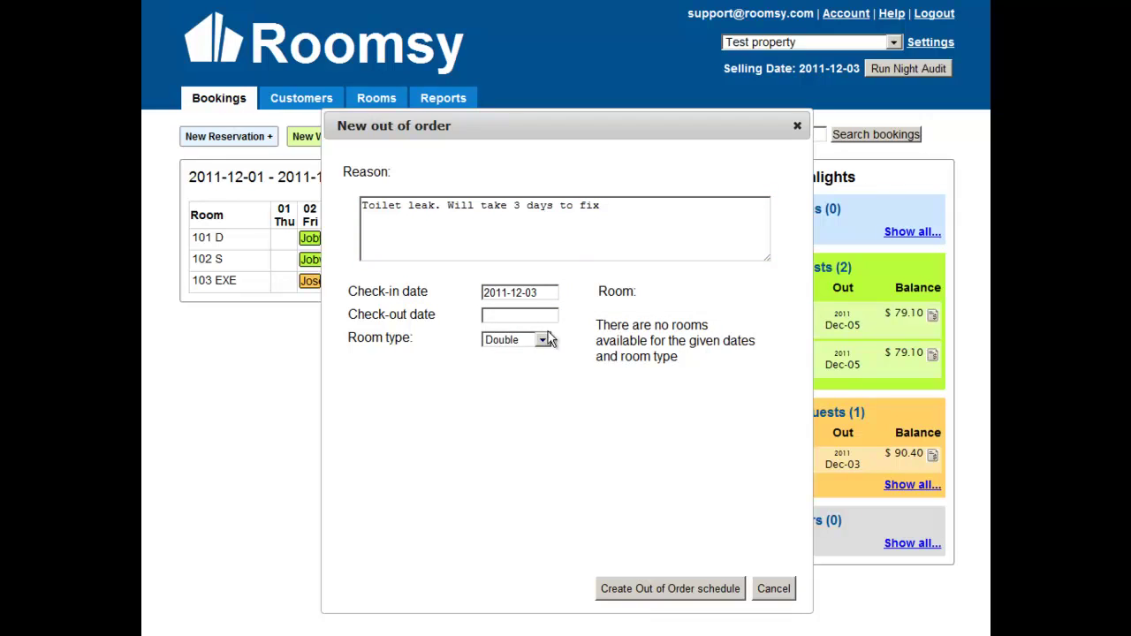
pyautogui.click(535, 314)
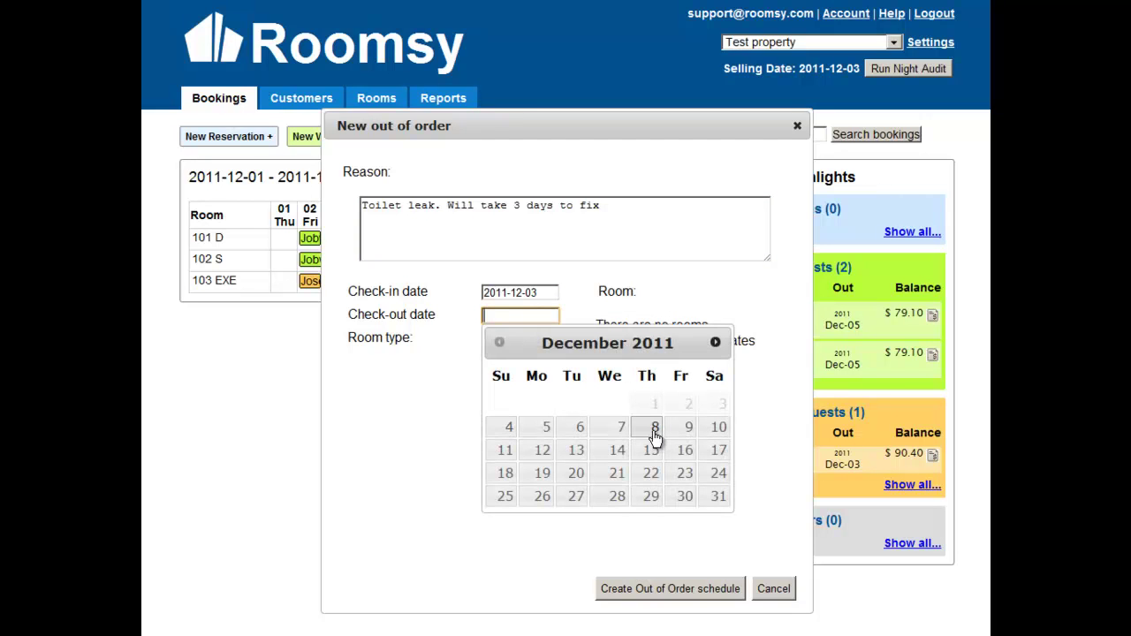
pyautogui.click(654, 433)
pyautogui.click(612, 332)
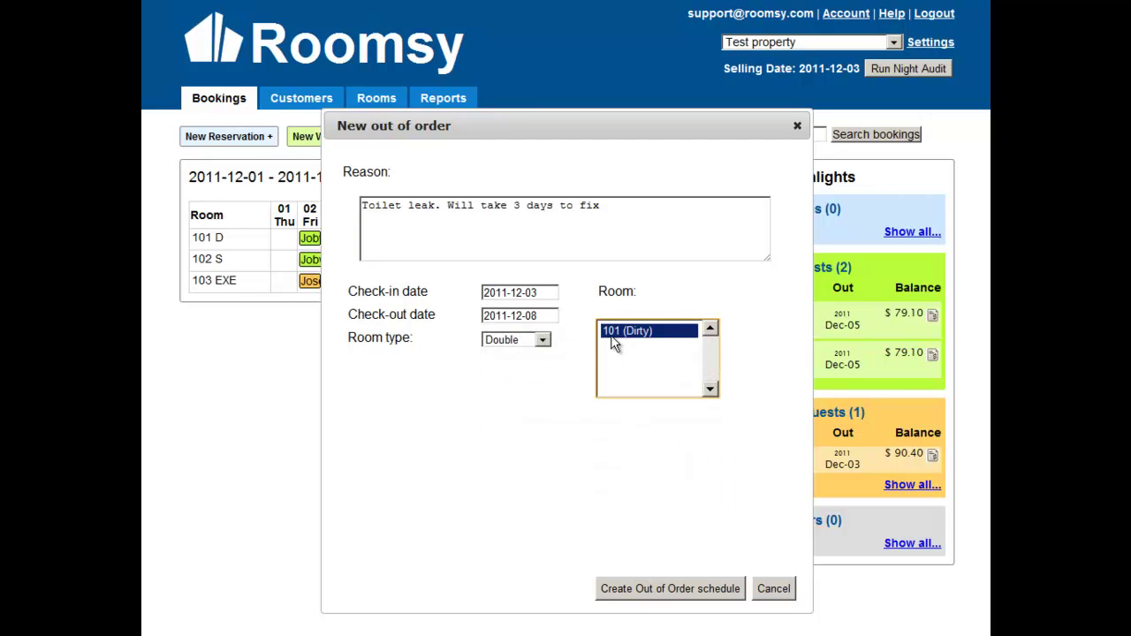
pyautogui.click(649, 599)
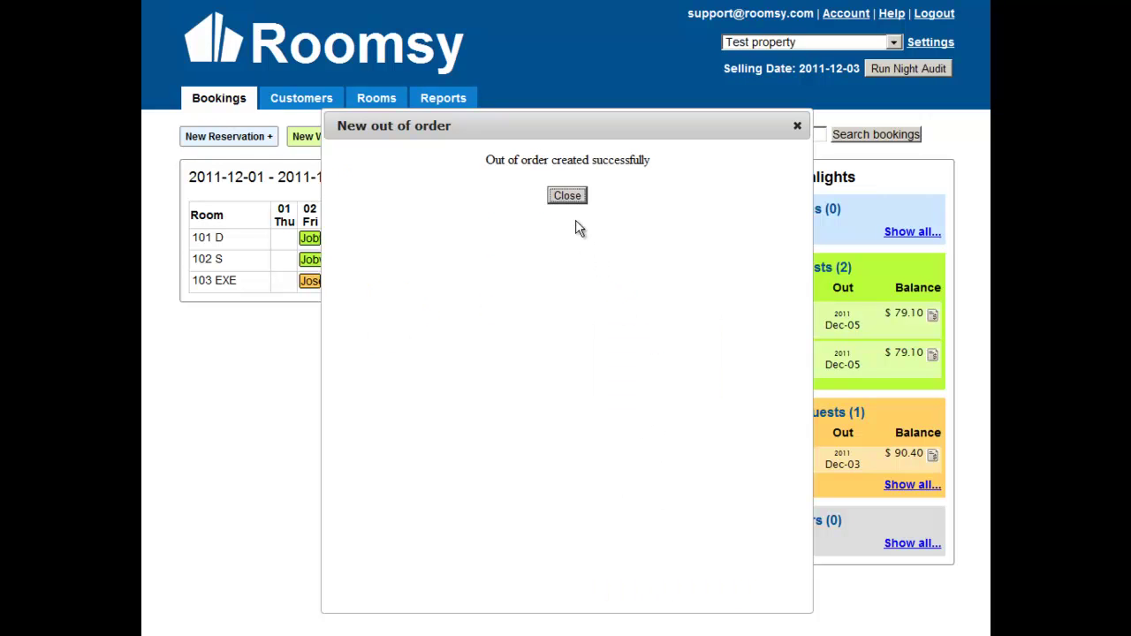
pyautogui.click(564, 195)
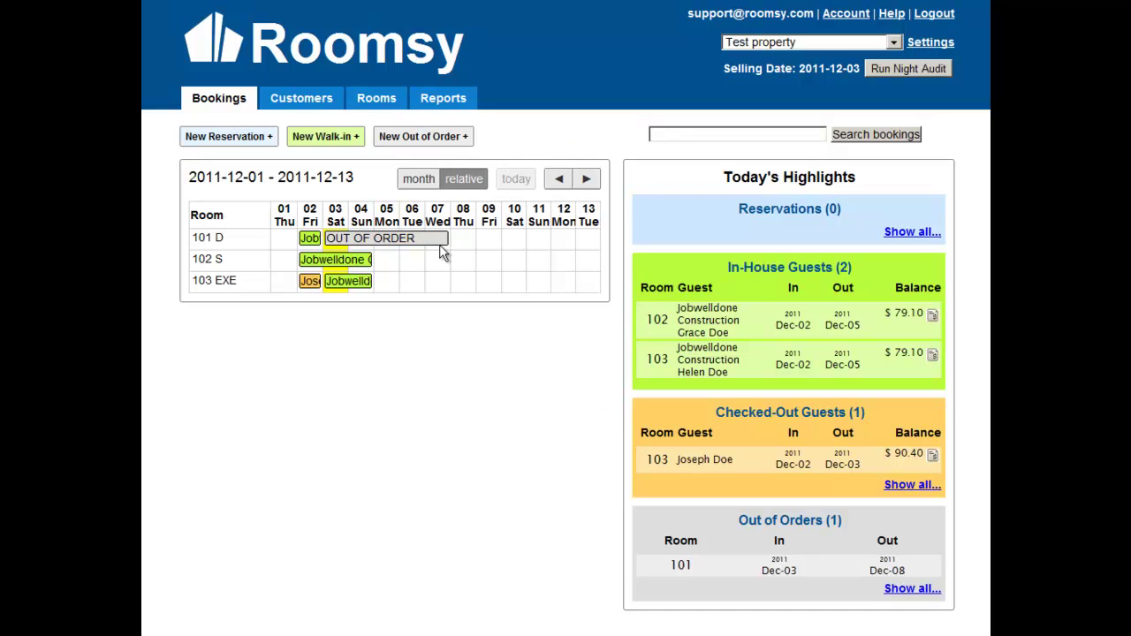